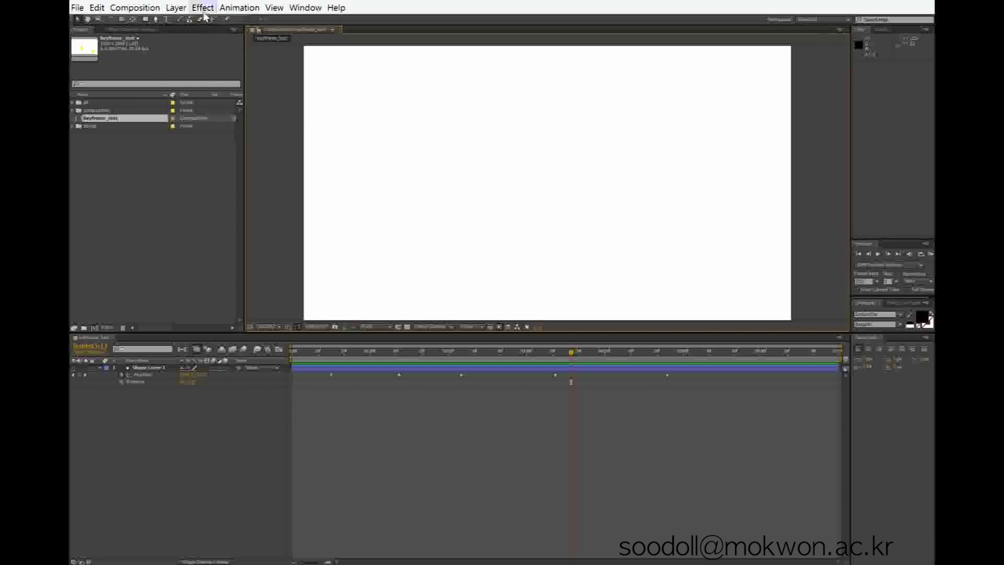
Step: Delete the old Shape Layer 1 from the composition
left_click(203, 10)
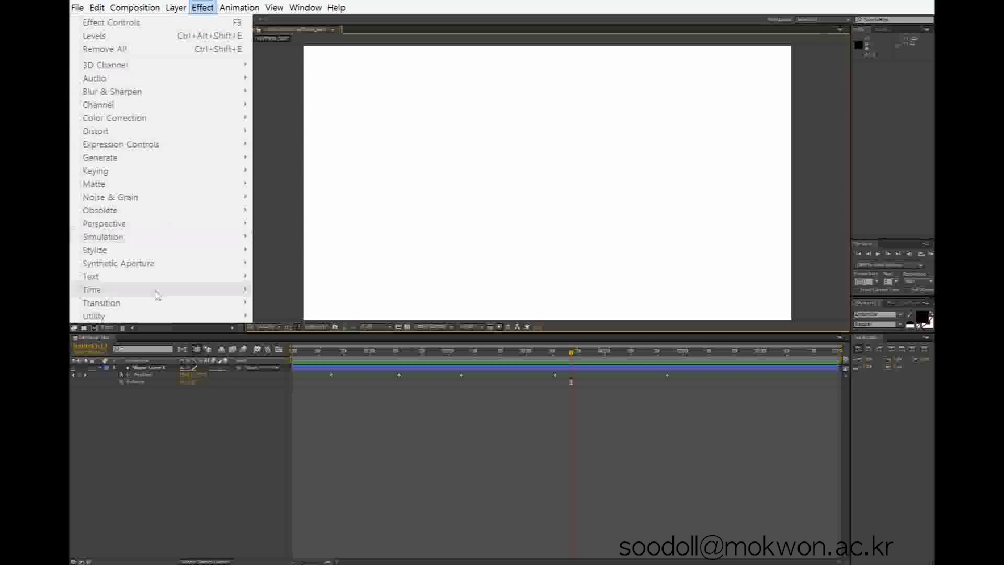
left_click(395, 19)
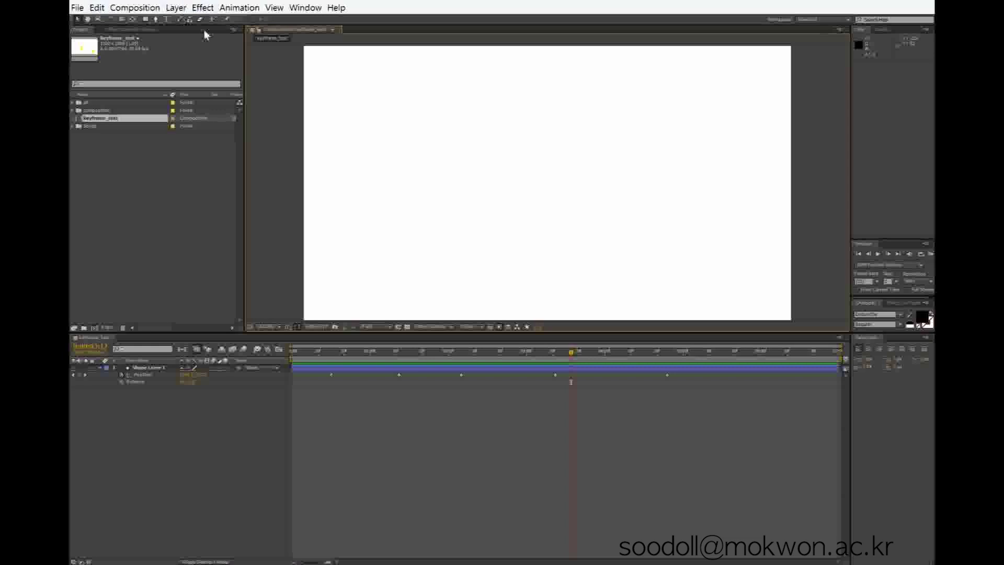
left_click(166, 18)
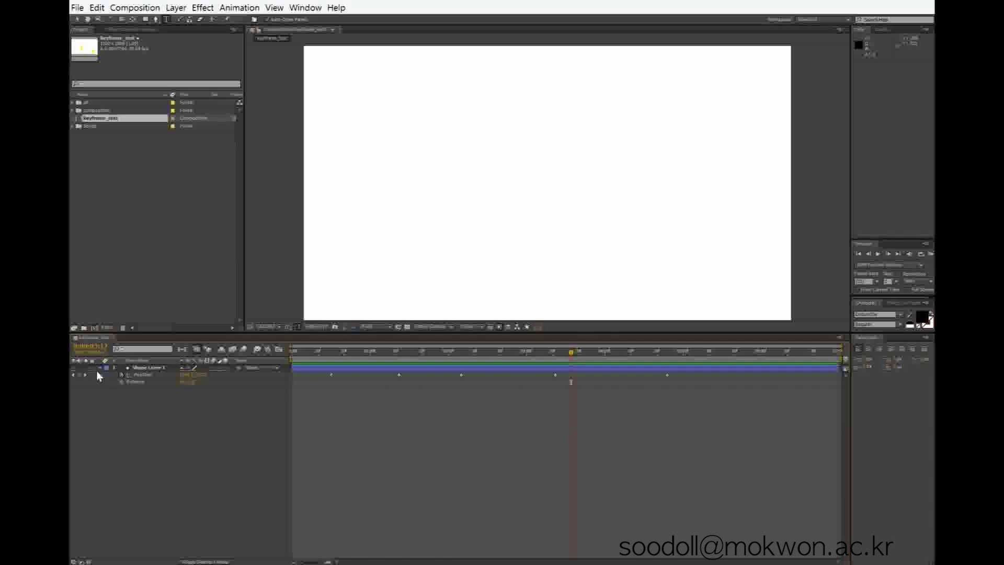
left_click(142, 368)
key("Delete")
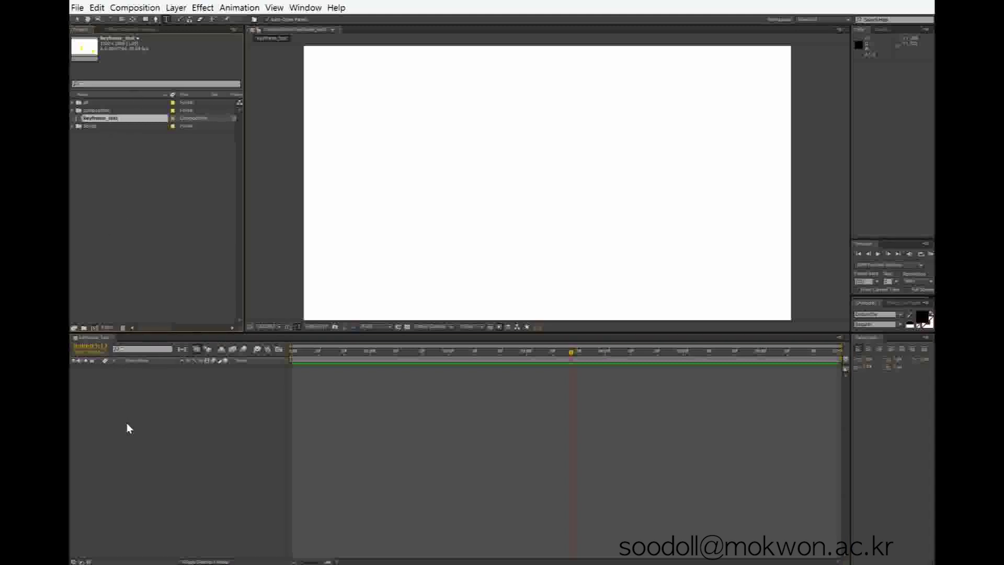
Step: Draw a yellow circle with the Ellipse Tool in the comp's upper-left area
left_click(514, 356)
left_click_drag(514, 356, 270, 362)
left_click(364, 352)
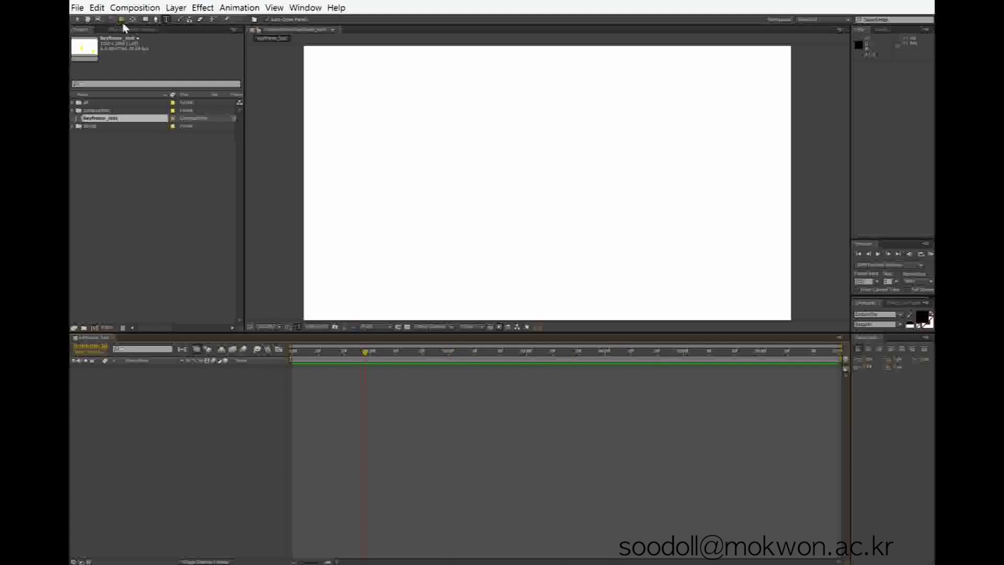
left_click(146, 20)
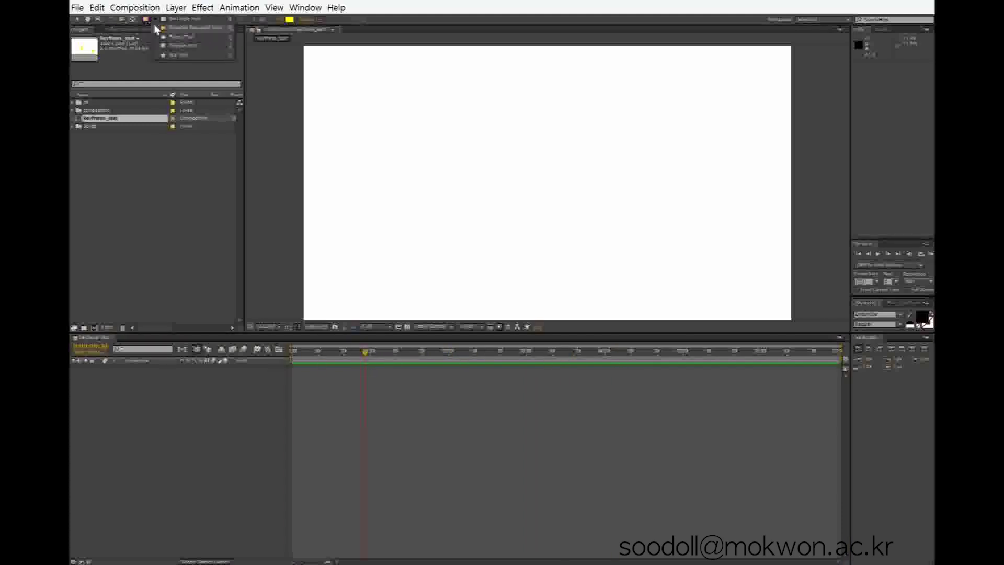
left_click_drag(168, 43, 190, 38)
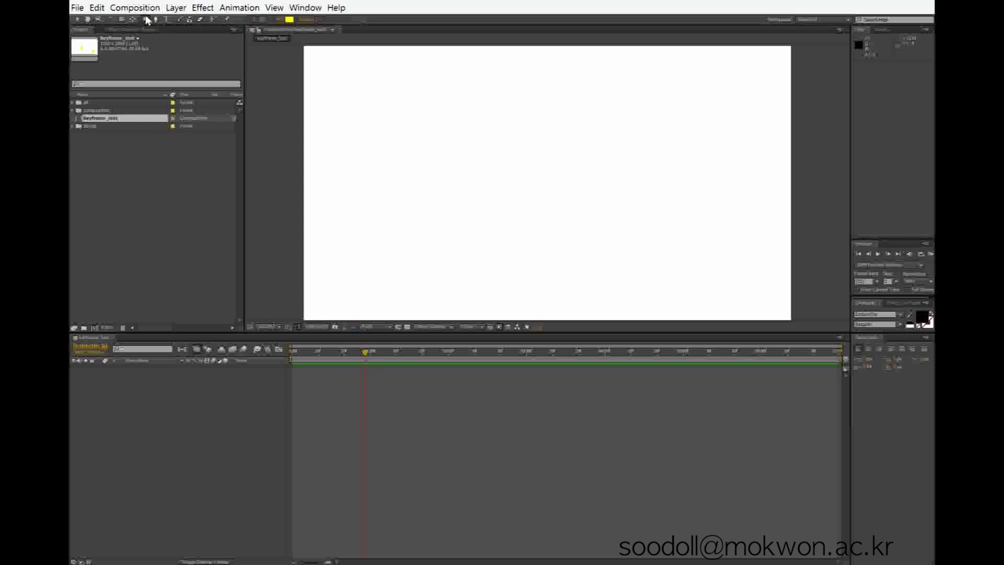
left_click_drag(146, 22, 178, 42)
left_click_drag(418, 138, 465, 186)
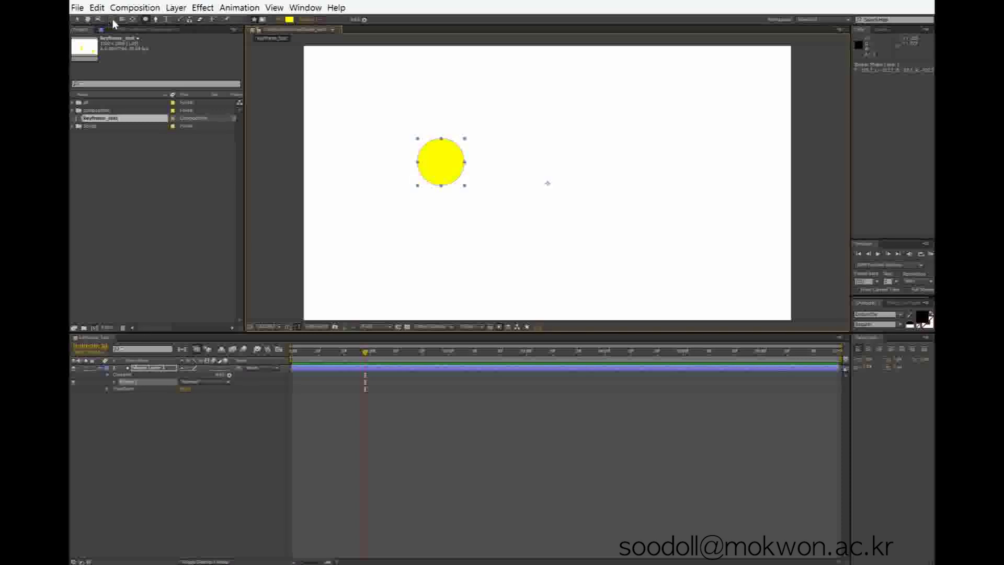
Step: Move the circle layer's anchor point to the circle's centre with the Pan Behind tool
left_click(131, 20)
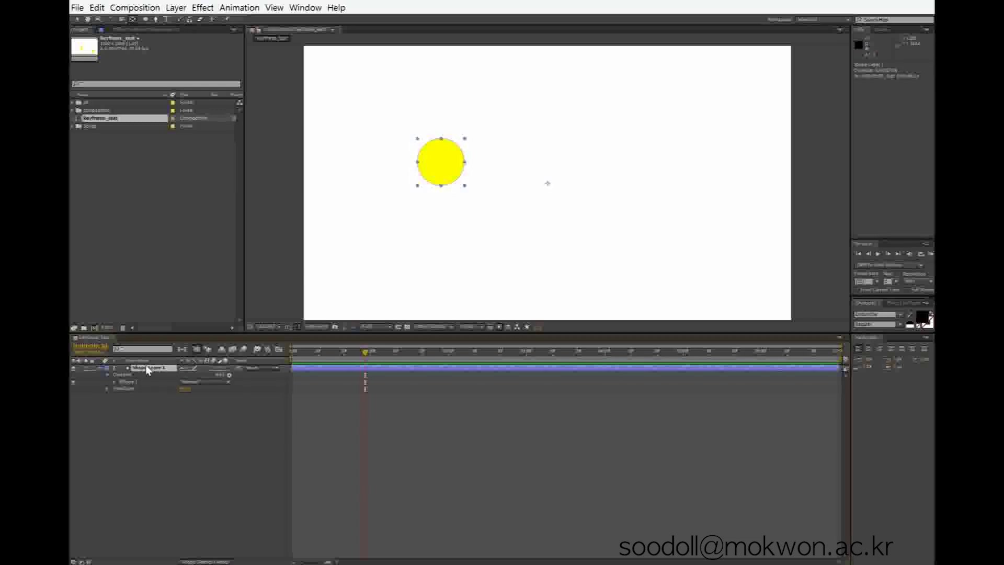
left_click(549, 188)
left_click(140, 369)
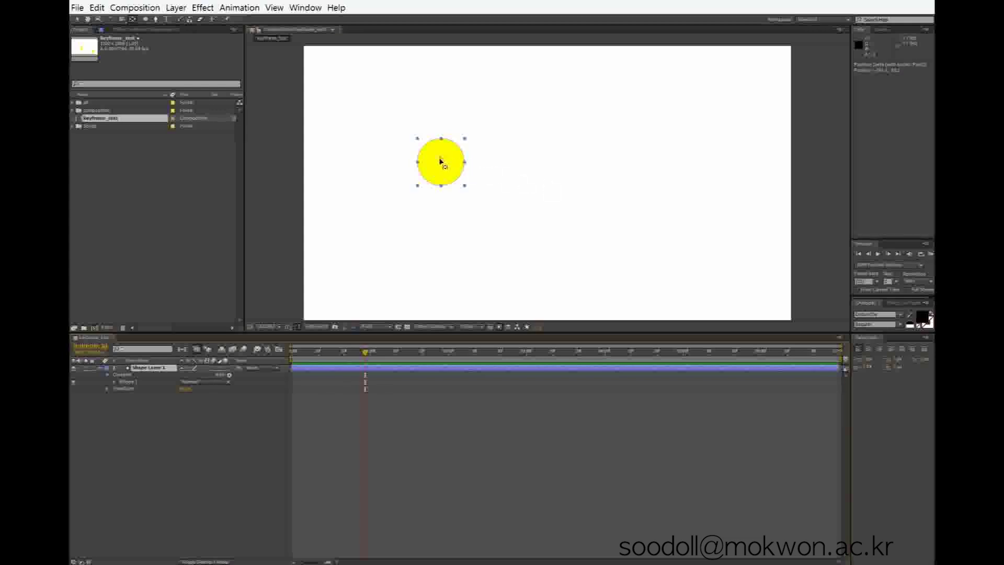
left_click_drag(441, 163, 442, 162)
left_click(78, 20)
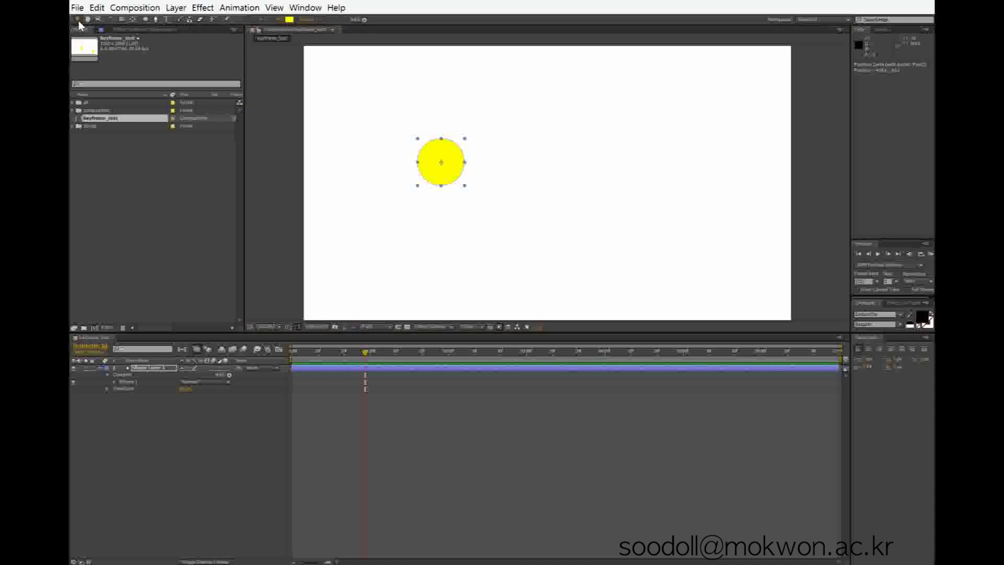
left_click(206, 494)
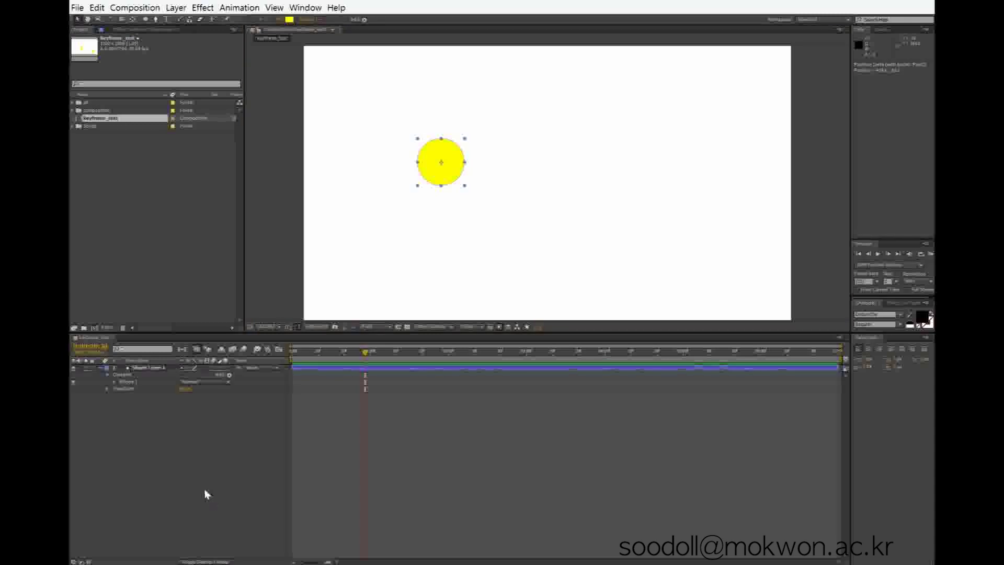
left_click(149, 368)
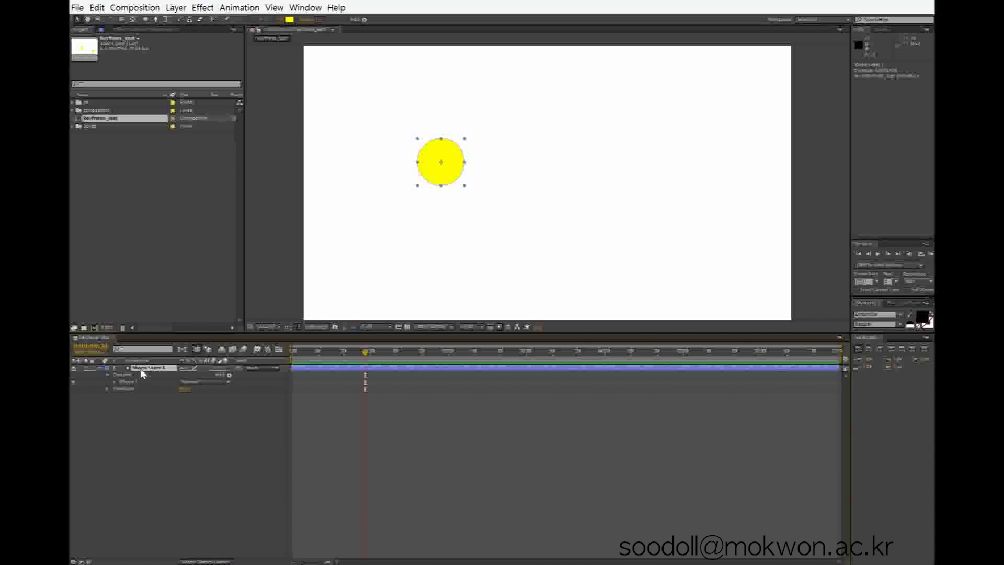
Step: Browse the circle layer's Contents and Ellipse 1 property groups
key("p")
key("p")
left_click(98, 368)
left_click(107, 375)
left_click(115, 382)
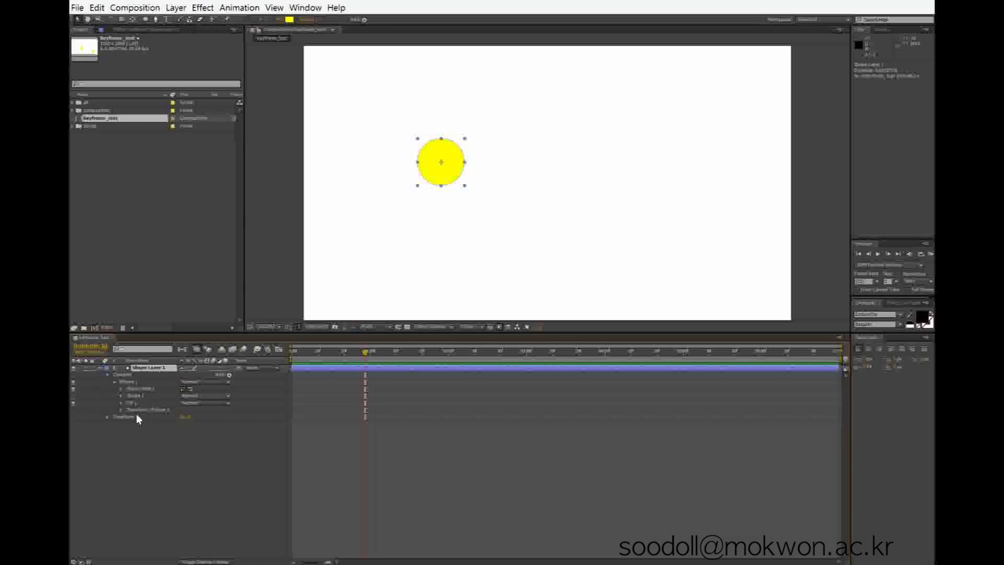
left_click(121, 410)
left_click(121, 410)
left_click(115, 382)
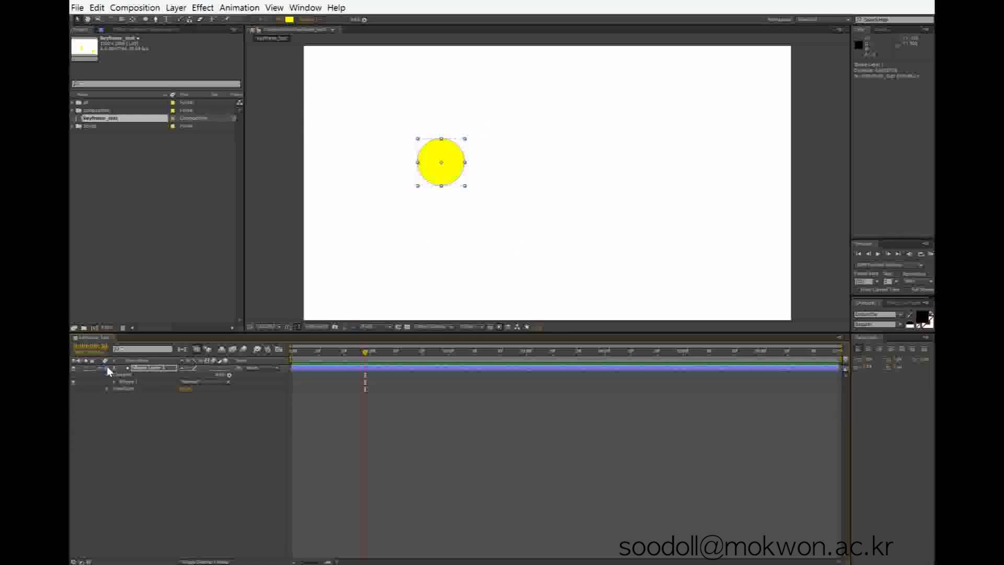
left_click(120, 377)
left_click(106, 375)
Step: Show only the circle layer's Position property and select it
left_click(107, 381)
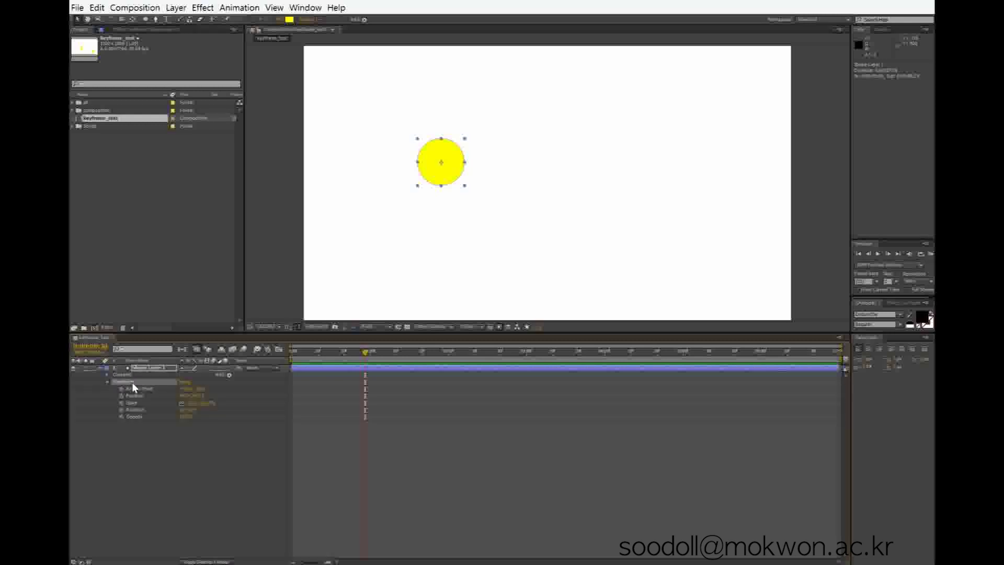
left_click(140, 368)
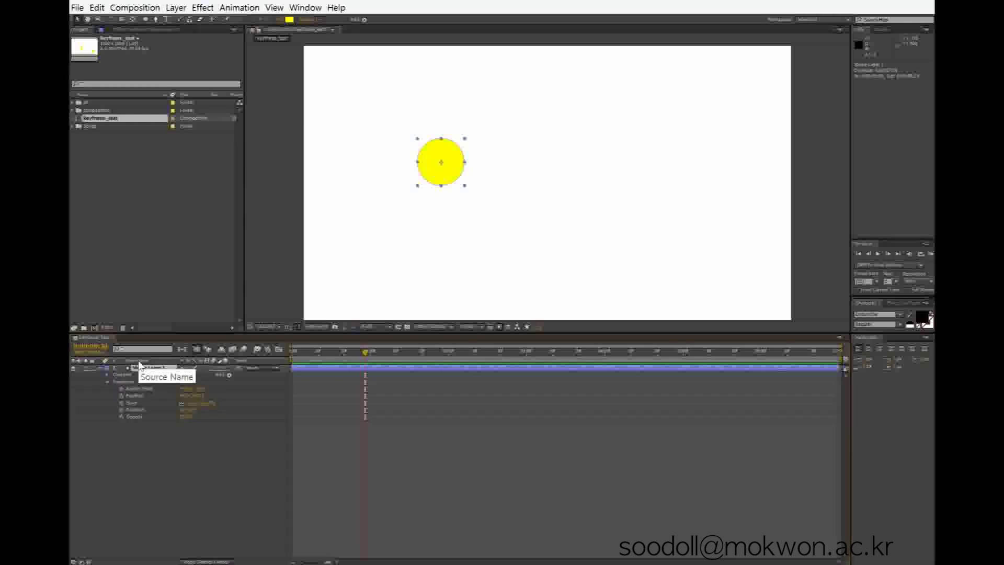
key("p")
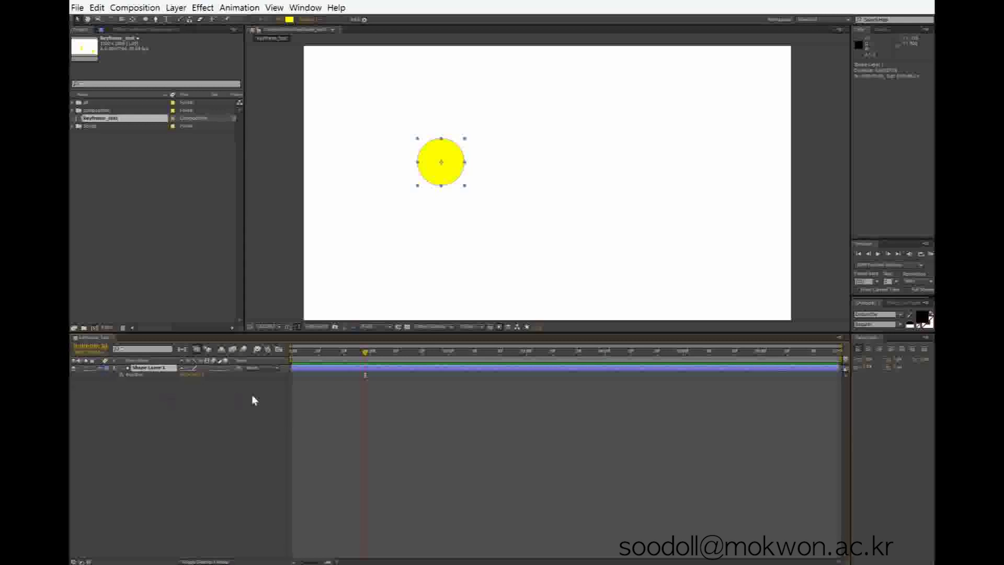
left_click(138, 375)
Step: Fine-tune the anchor point at the circle's centre
left_click(132, 20)
mouse_move(442, 165)
left_mouse_down()
mouse_move(524, 212)
mouse_move(609, 188)
mouse_move(443, 163)
left_mouse_up()
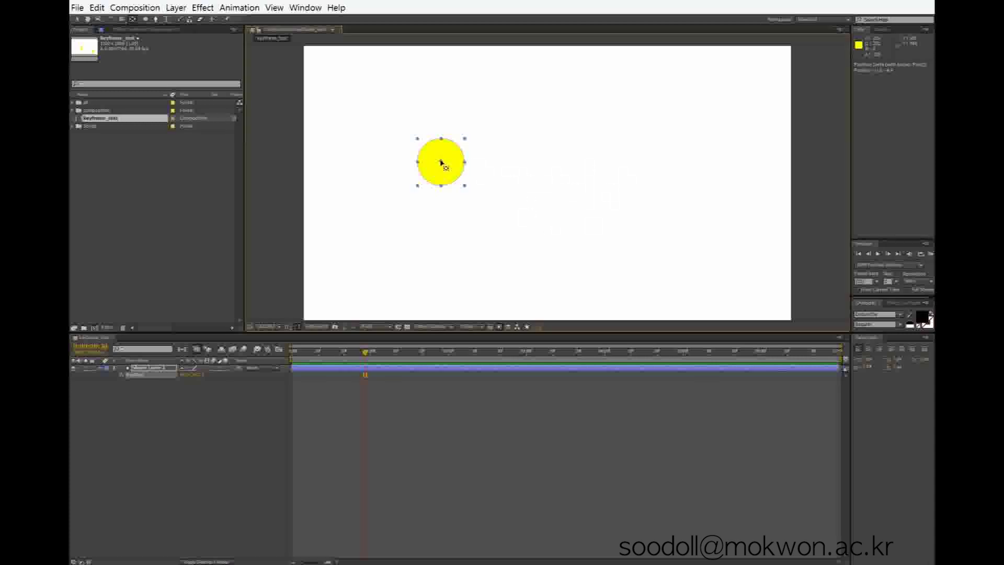
left_click(154, 389)
left_click(156, 372)
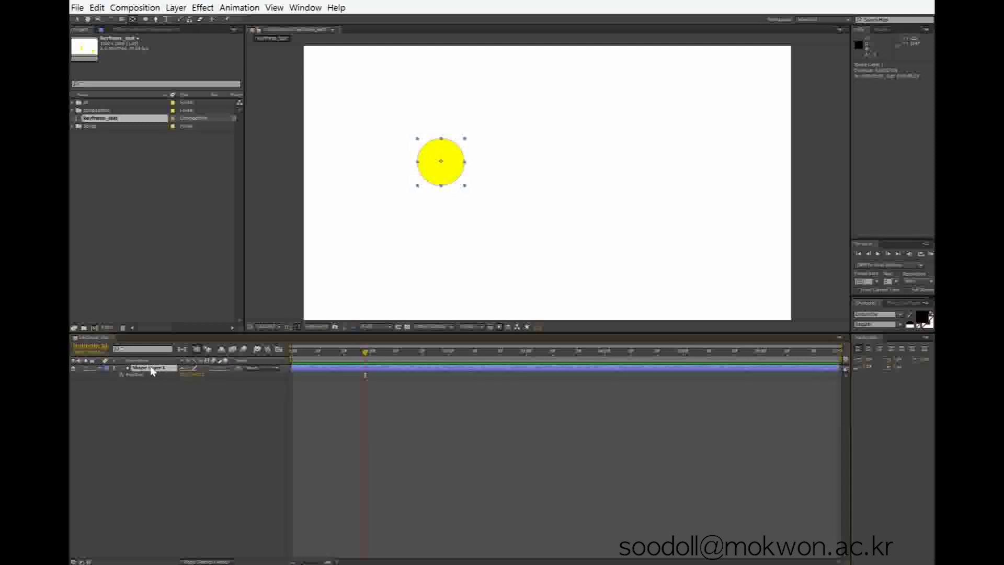
Step: Move the circle just off the comp's top-left corner, then return to the timeline start
left_click(77, 18)
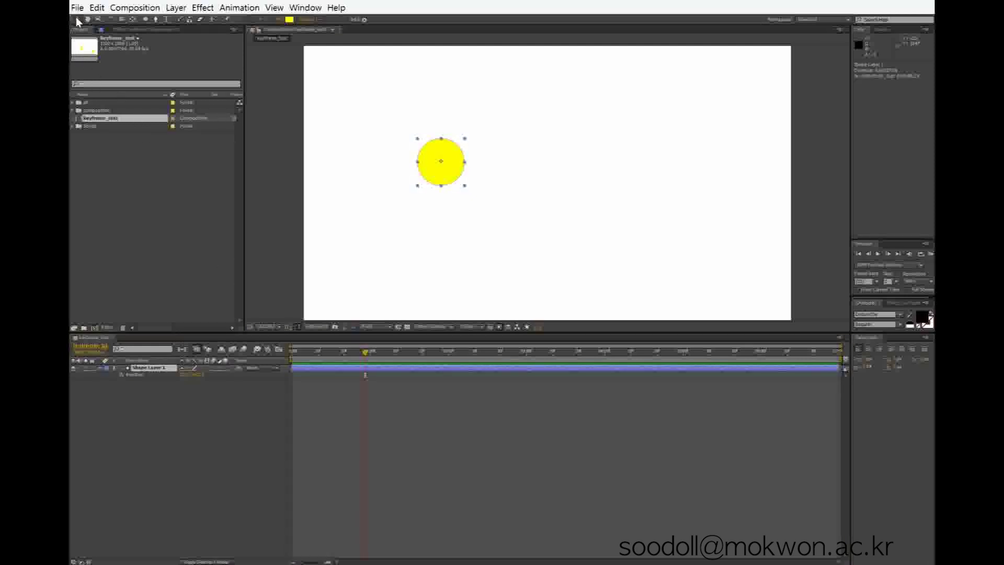
left_click_drag(439, 168, 279, 94)
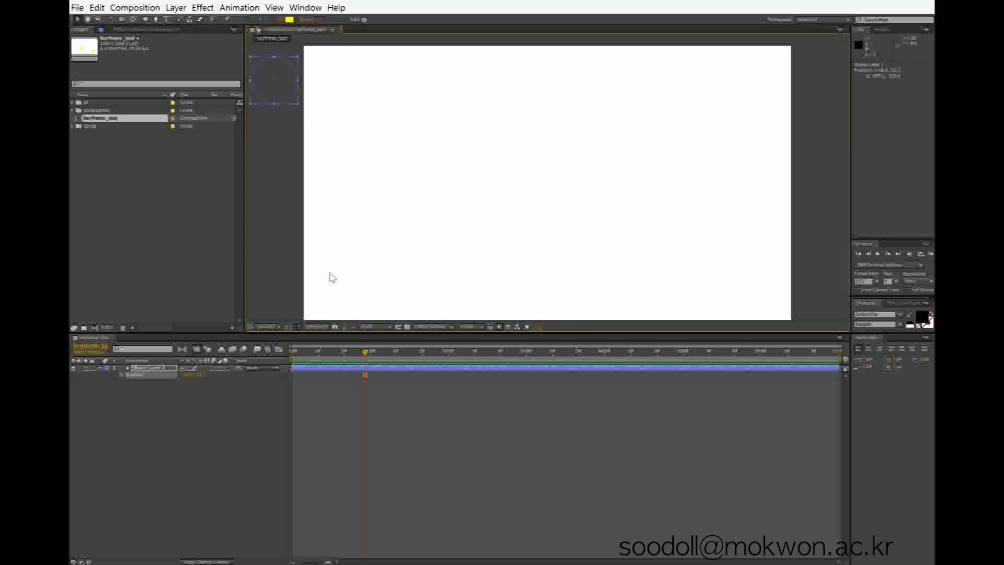
key("Home")
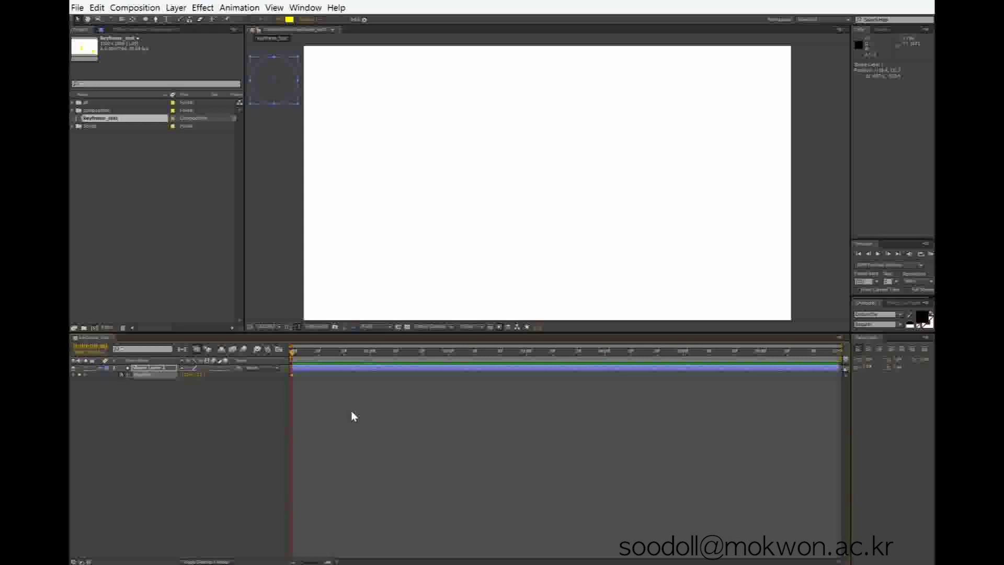
Step: Keyframe the circle down to a bounce, up to an arc peak, down again, then up toward the right edge
left_click(370, 352)
left_click_drag(278, 86, 470, 300)
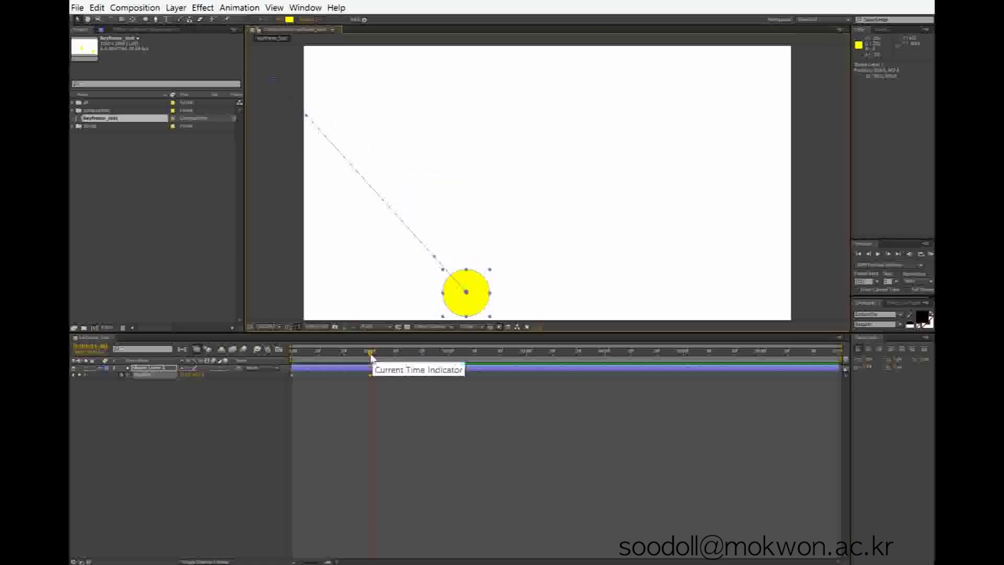
left_click_drag(370, 352, 449, 366)
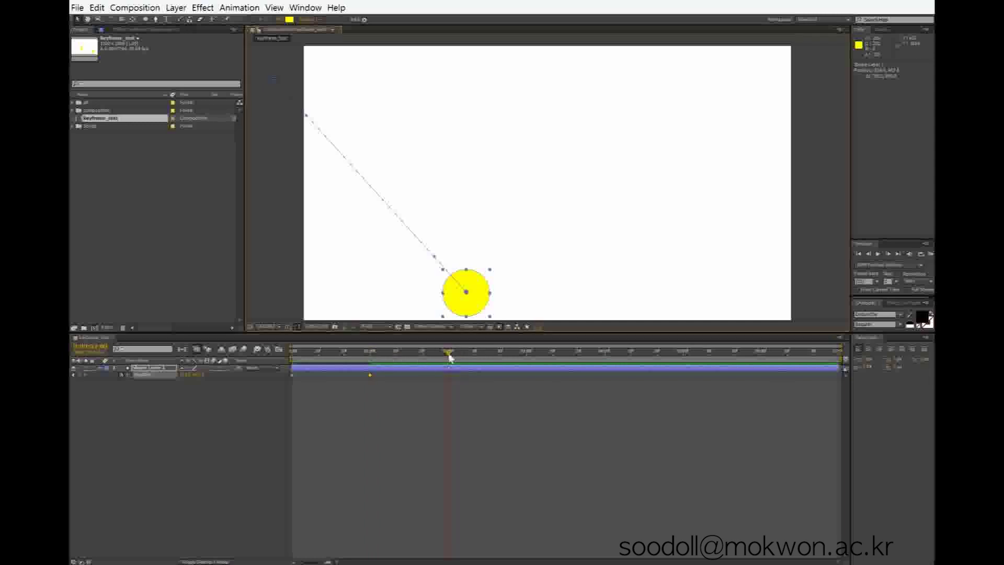
left_click_drag(475, 306, 562, 162)
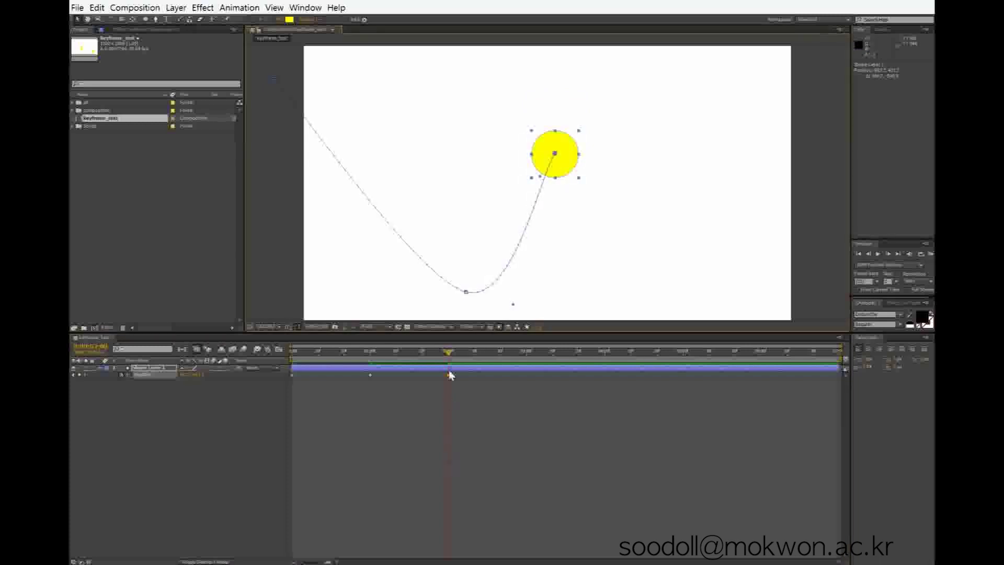
left_click_drag(453, 360, 529, 365)
left_click_drag(574, 161, 658, 290)
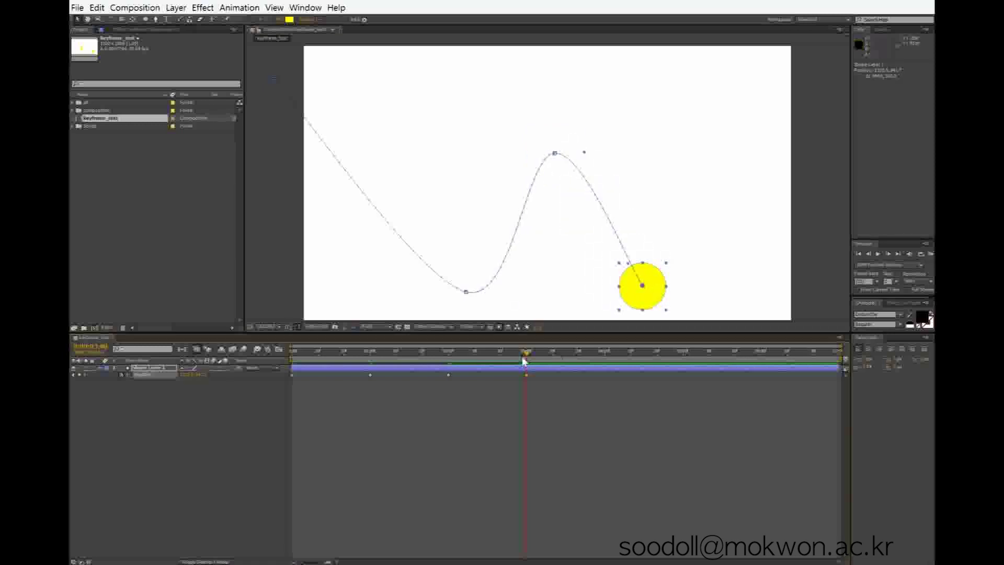
left_click_drag(527, 354, 605, 366)
left_click_drag(638, 284, 823, 168)
Step: Reshape the path by shifting the second bounce, peak and start point, and lowering the first bounce
left_click(642, 286)
left_click_drag(642, 287, 702, 296)
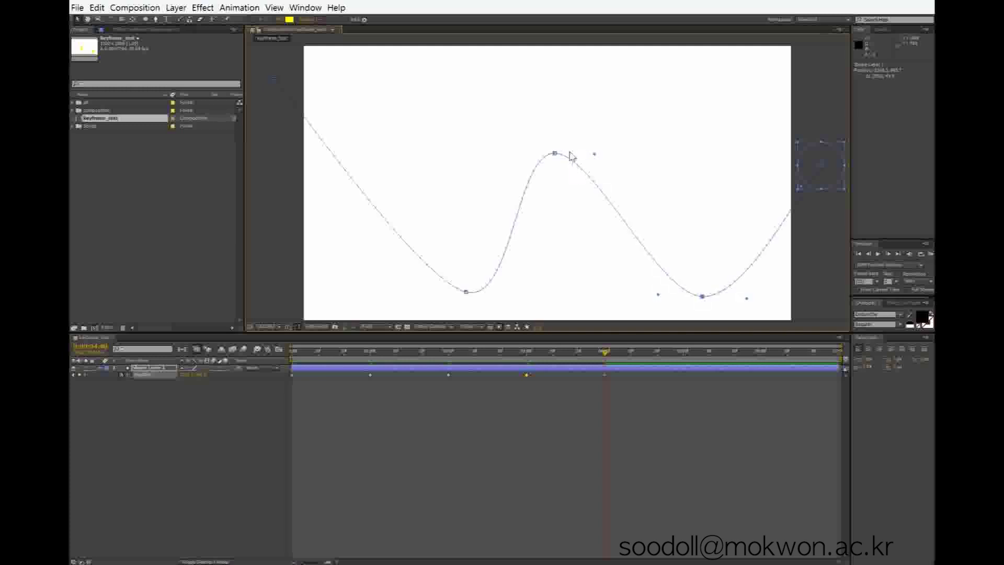
left_click_drag(555, 157, 592, 142)
left_click_drag(275, 83, 270, 56)
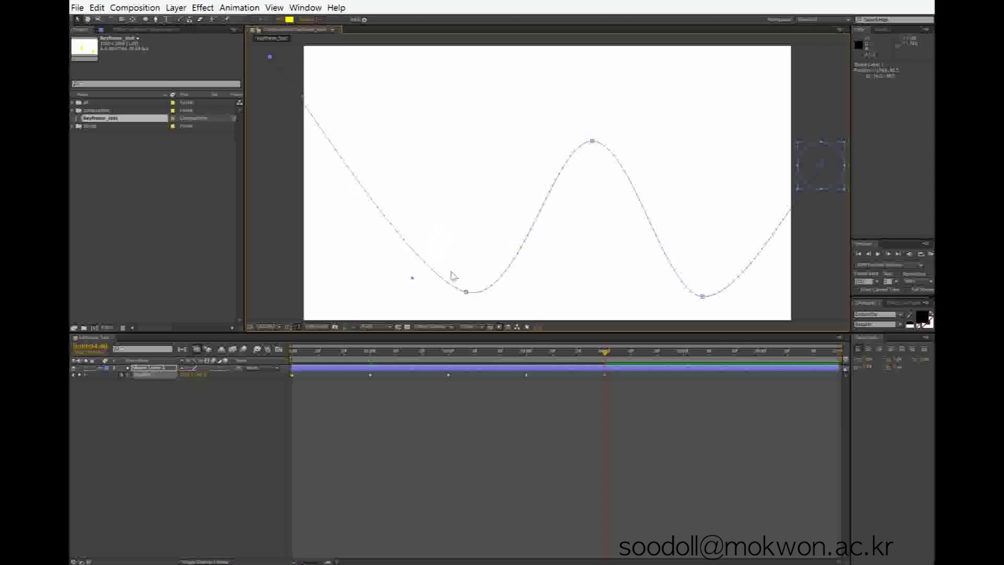
left_click_drag(468, 291, 464, 298)
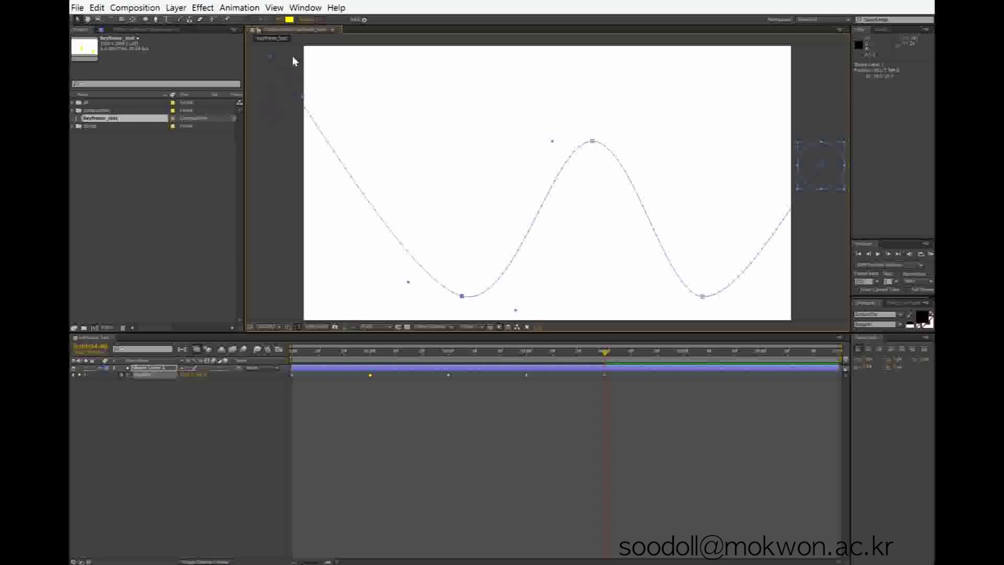
Step: Make both bounce points sharp corners and pull Bezier handles to round the arcs
left_click(155, 20)
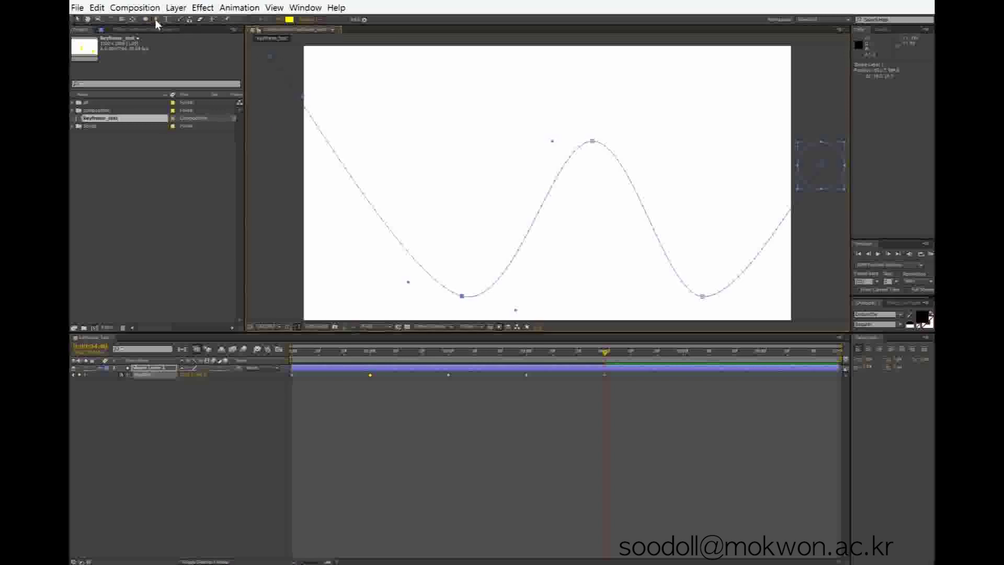
left_click(462, 296)
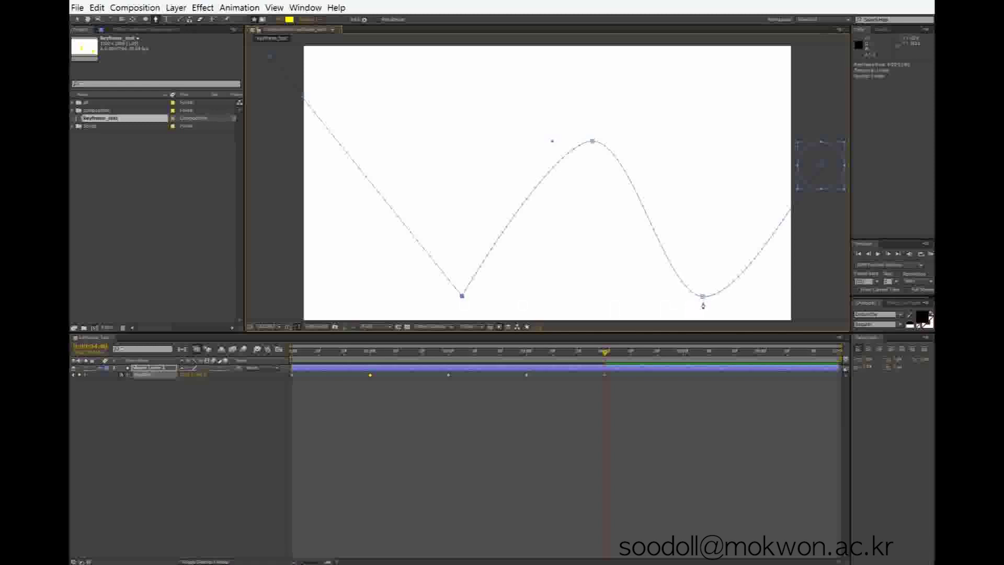
left_click(702, 297)
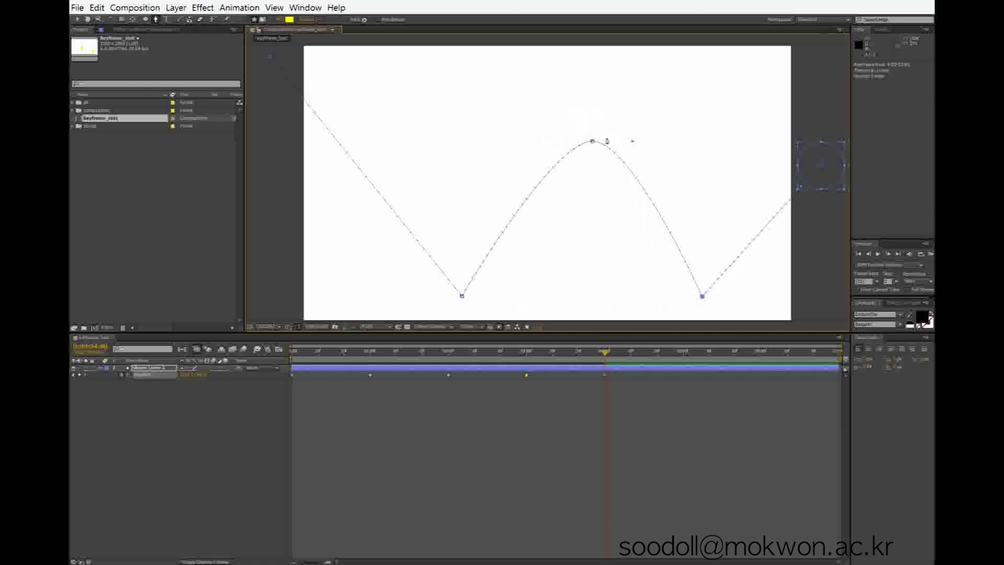
left_click_drag(593, 142, 671, 141)
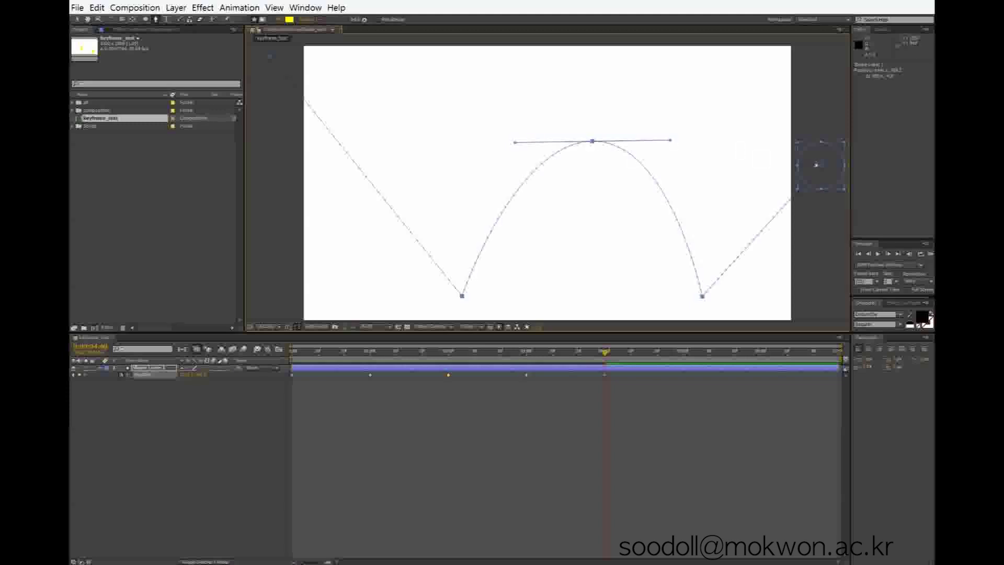
left_click_drag(821, 165, 738, 168)
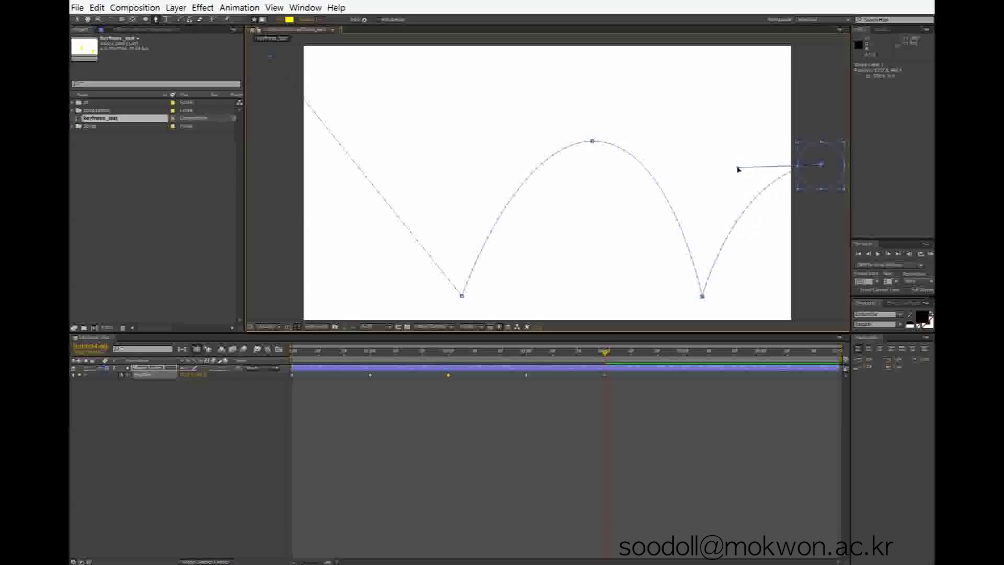
left_click_drag(270, 57, 367, 58)
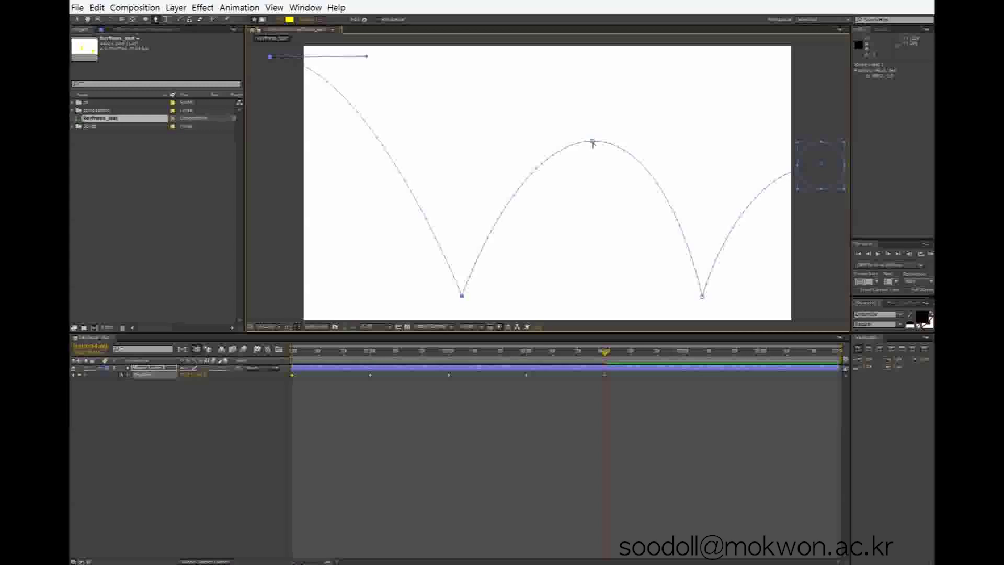
Step: Nudge the arc's top point and the ball's final position, preview the bounce, and show the speed graph
left_click(83, 20)
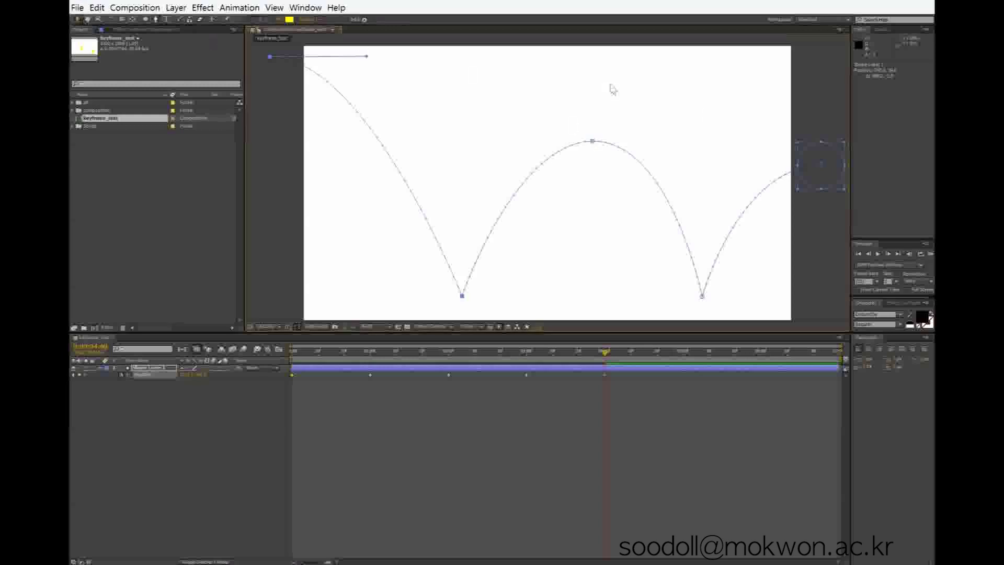
mouse_move(592, 145)
left_mouse_down()
mouse_move(583, 139)
mouse_move(583, 150)
left_mouse_up()
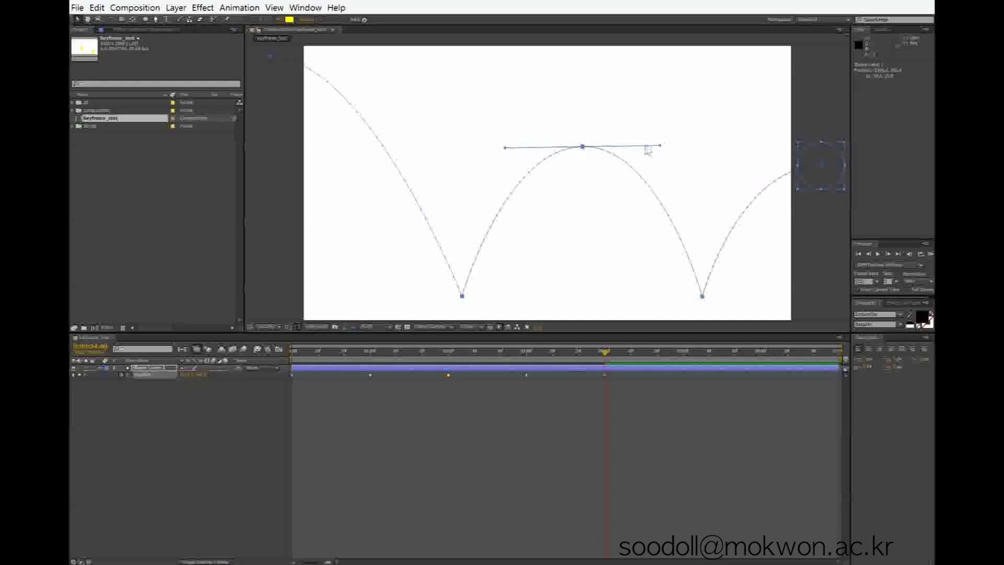
left_click_drag(661, 146, 649, 148)
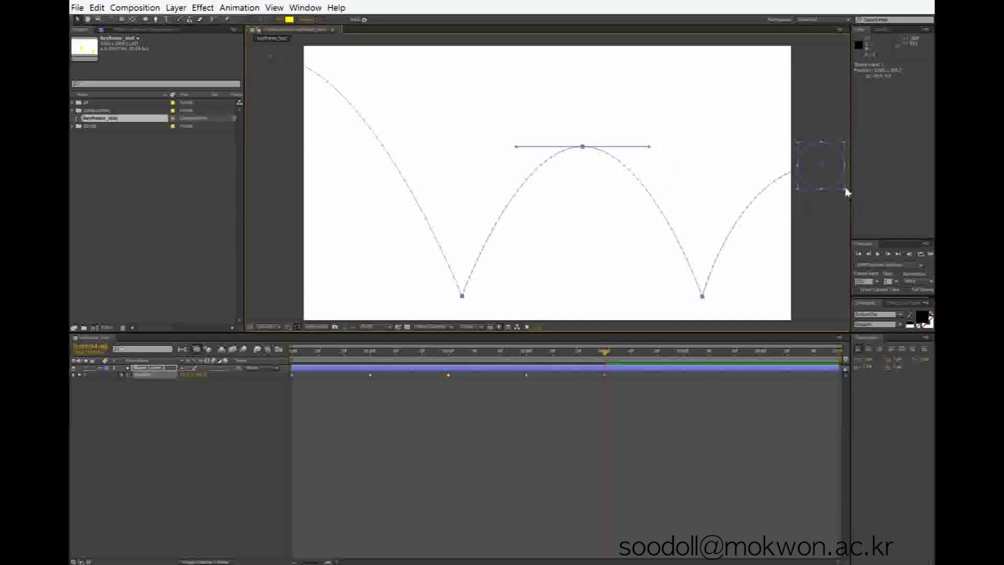
left_click_drag(822, 172, 822, 183)
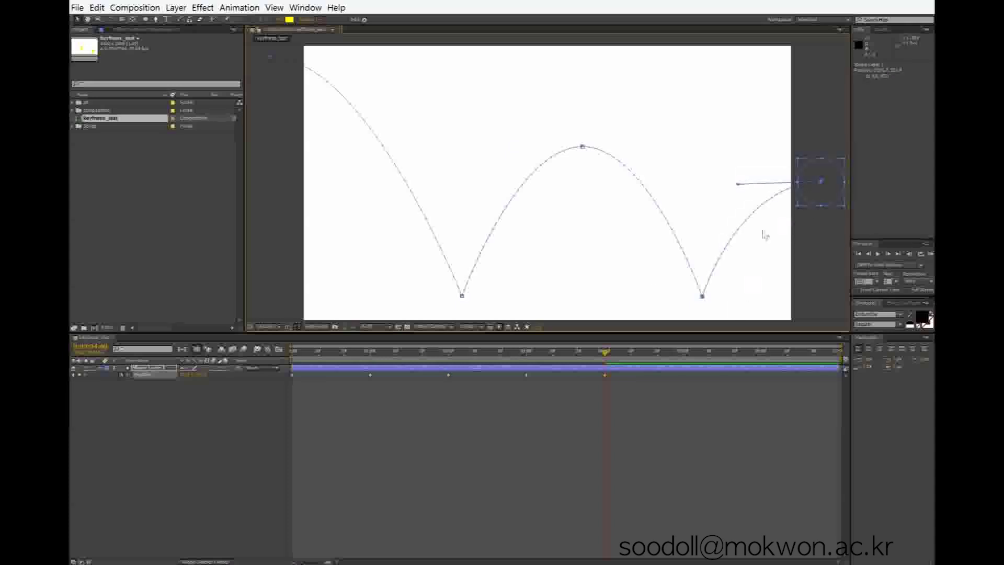
left_click_drag(822, 184, 819, 183)
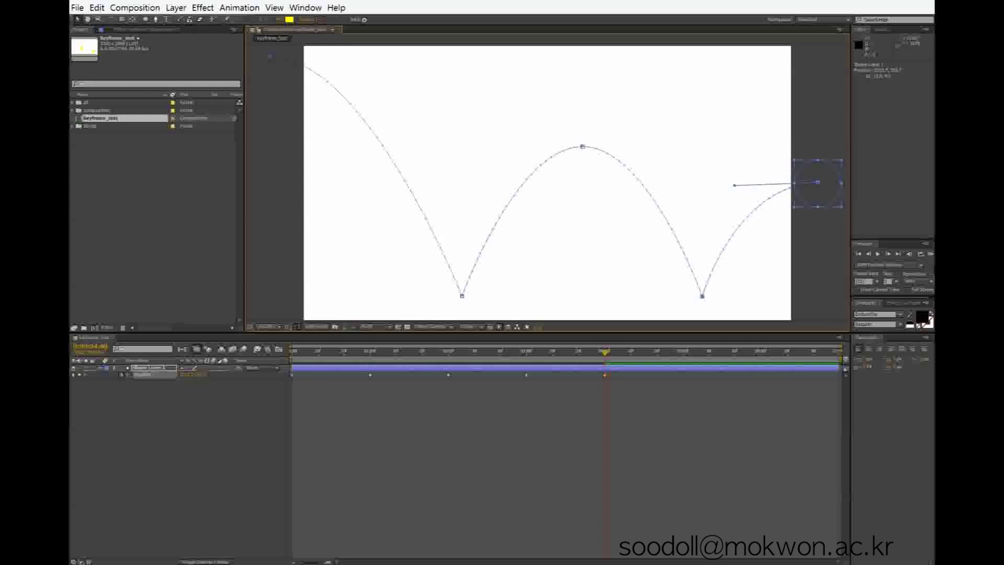
key("space")
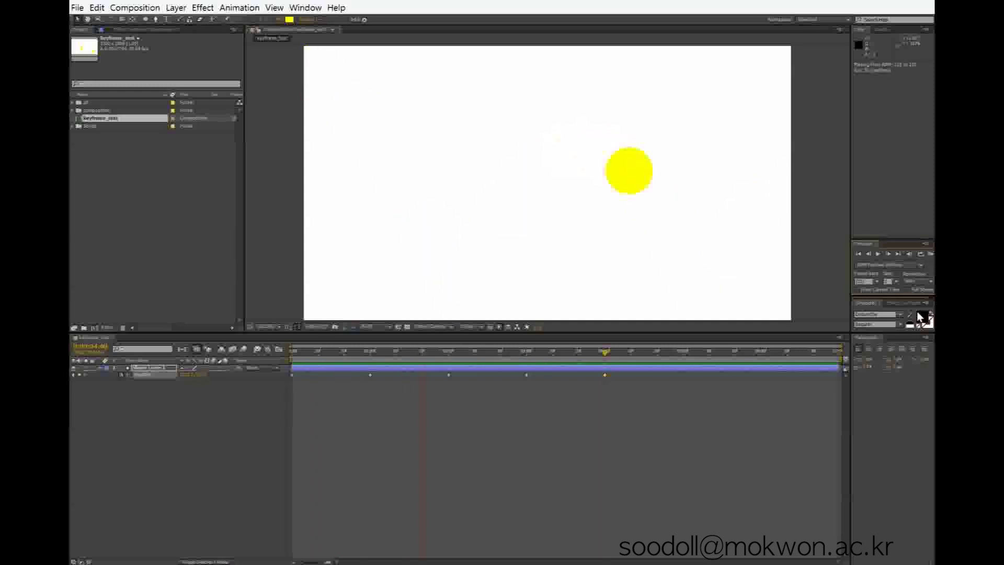
key("space")
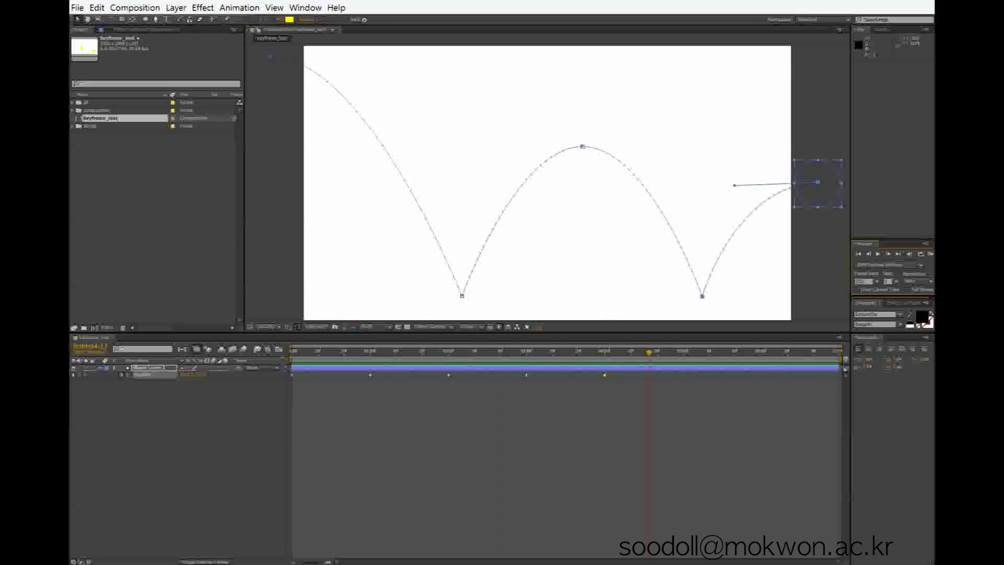
left_click(279, 350)
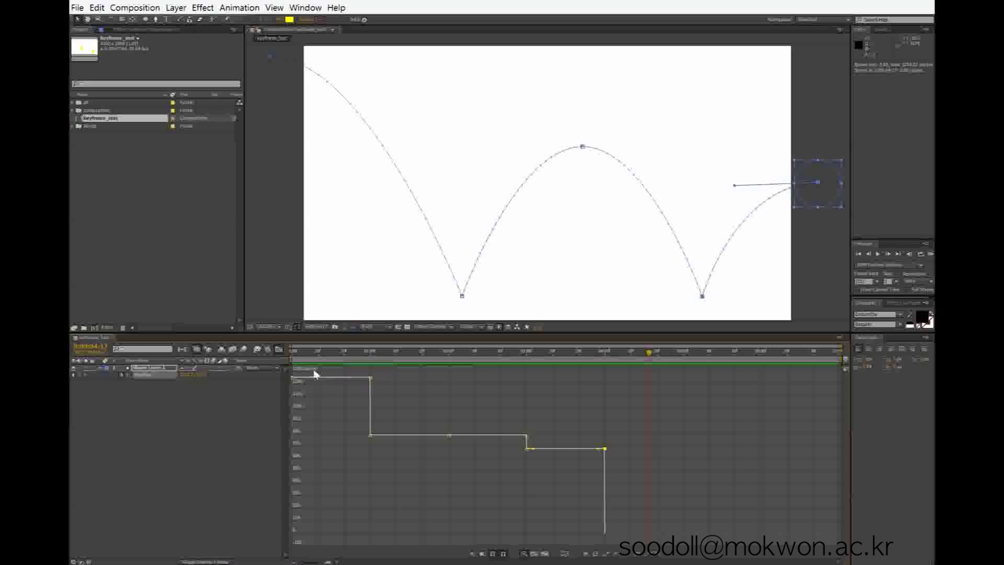
Step: Drop the starting speed to zero and fine-tune the speed handle at the first bounce
mouse_move(293, 378)
left_click_drag(293, 379, 321, 532)
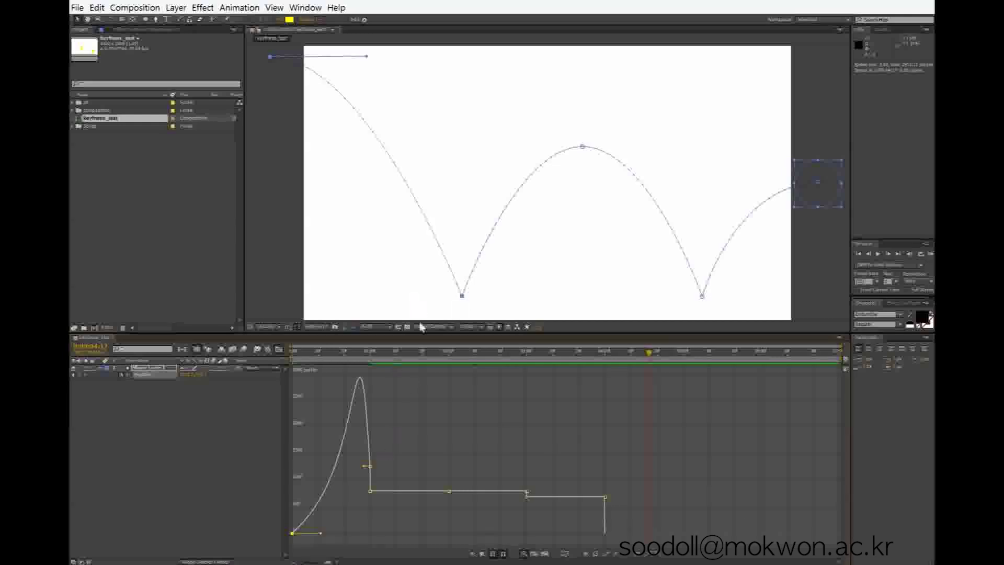
left_click_drag(371, 467, 372, 490)
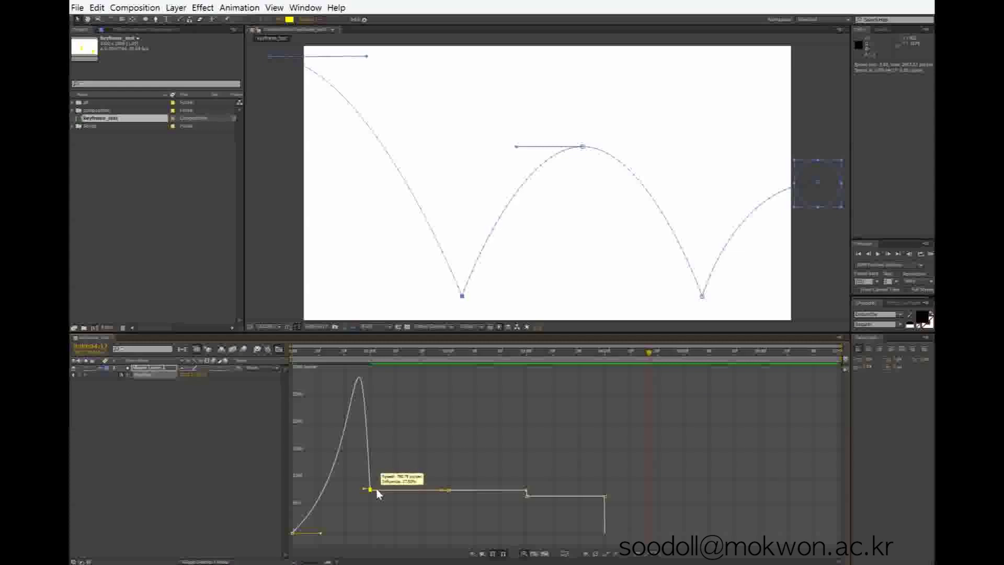
left_click(377, 489)
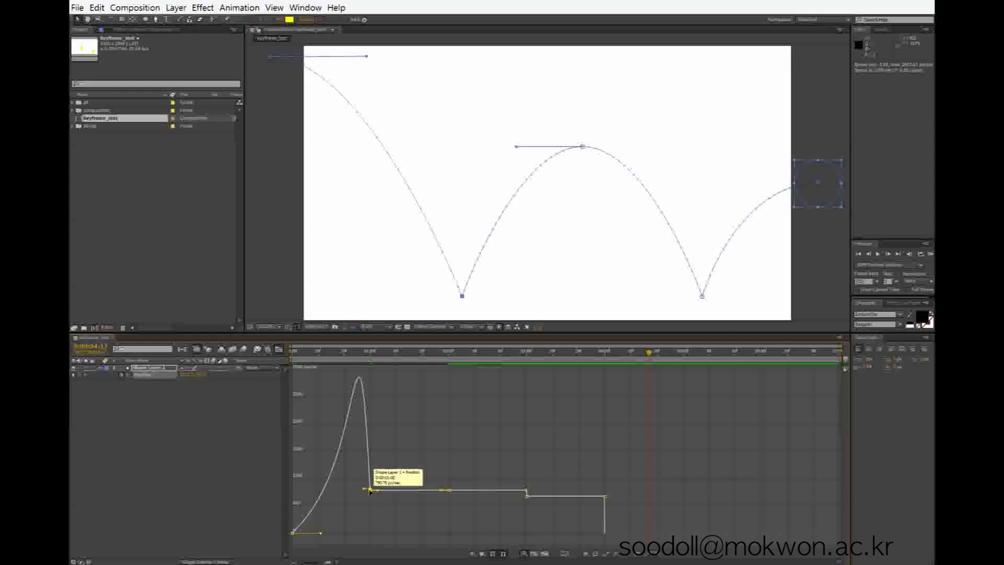
left_click_drag(370, 490, 382, 490)
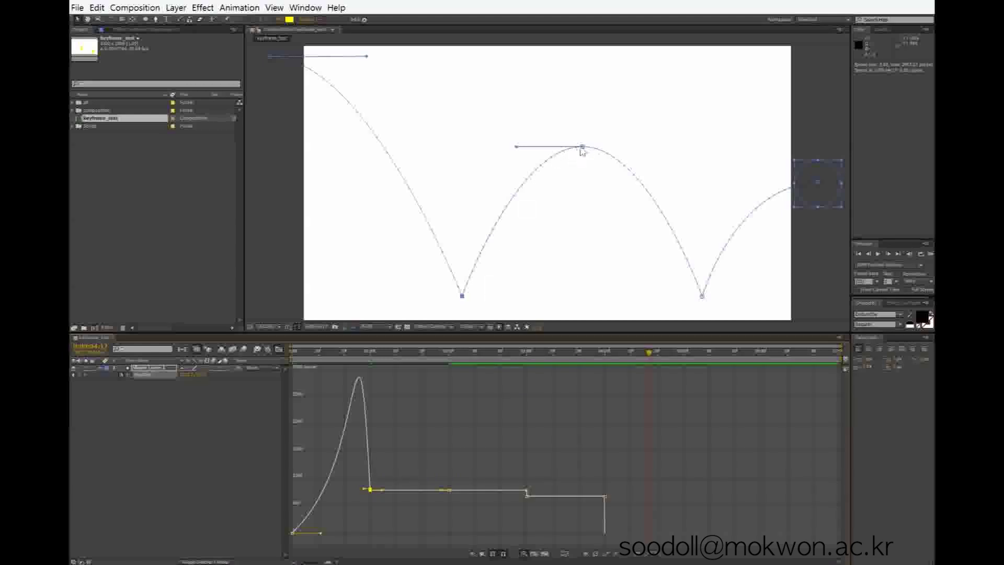
Step: Slow the ball at the arc top with wider easing and raise the speed at the second bounce
left_click_drag(449, 490, 453, 533)
left_click_drag(454, 497, 445, 545)
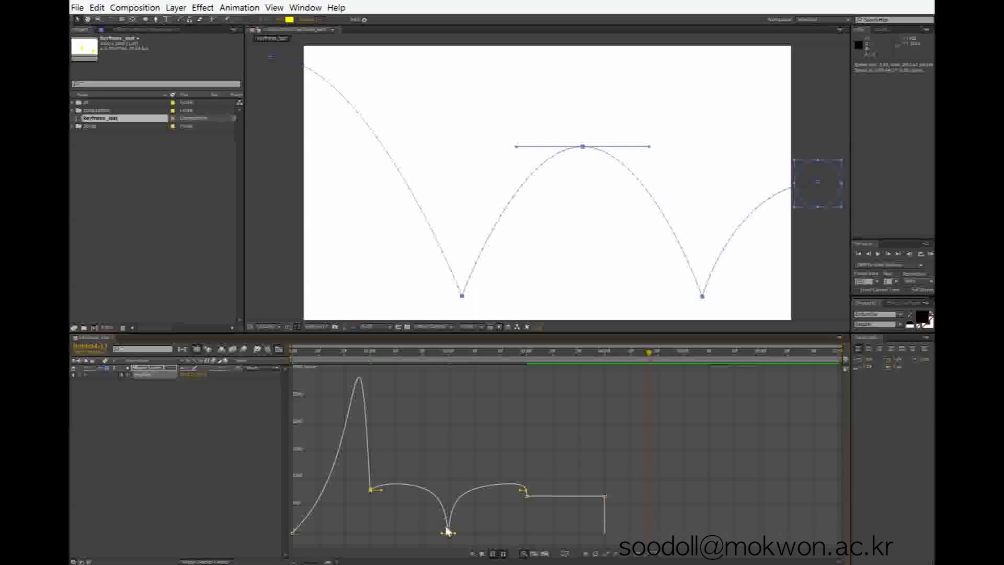
left_click_drag(442, 534, 475, 540)
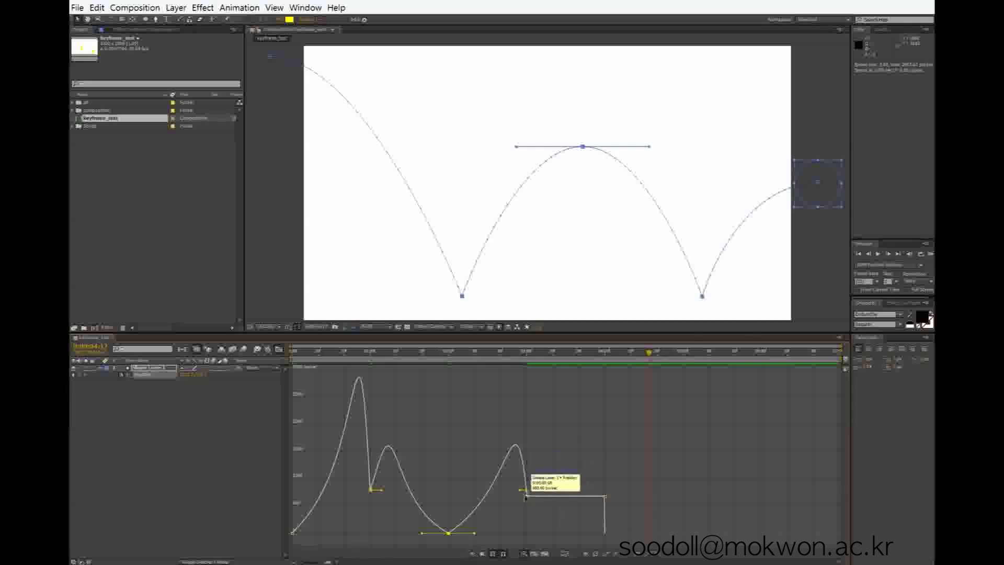
mouse_move(526, 496)
left_click_drag(526, 496, 543, 494)
Step: Drop the ending speed to zero, lengthen the arc-top ease, and end the work area at the last keyframe
mouse_move(605, 497)
left_click_drag(605, 497, 577, 535)
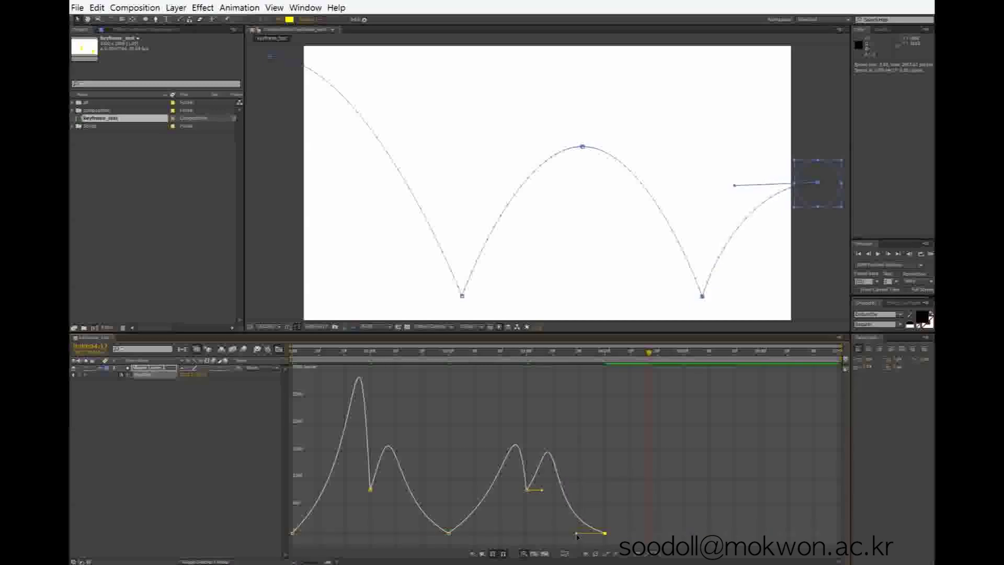
left_click(449, 532)
left_click_drag(475, 534, 476, 539)
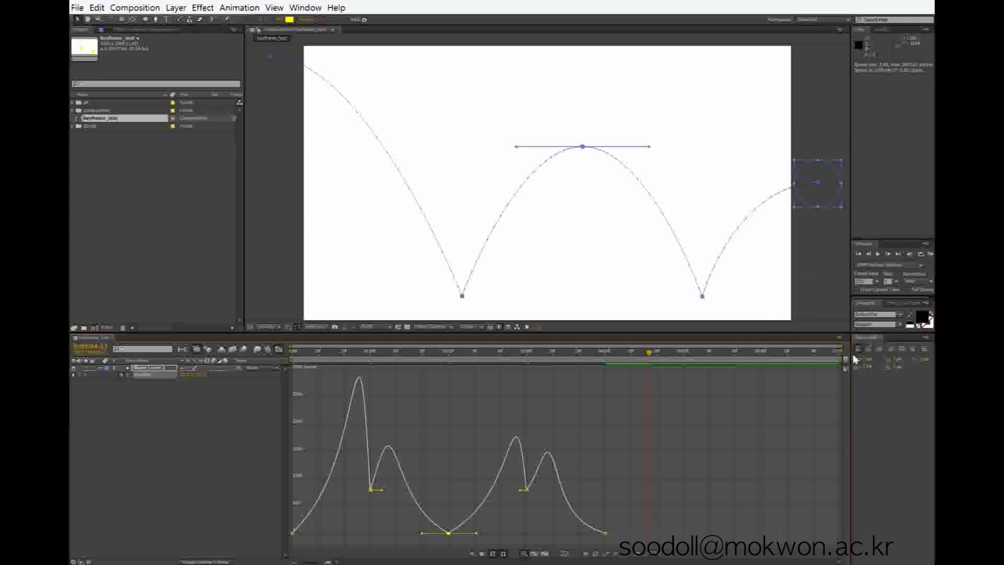
left_click_drag(844, 359, 608, 361)
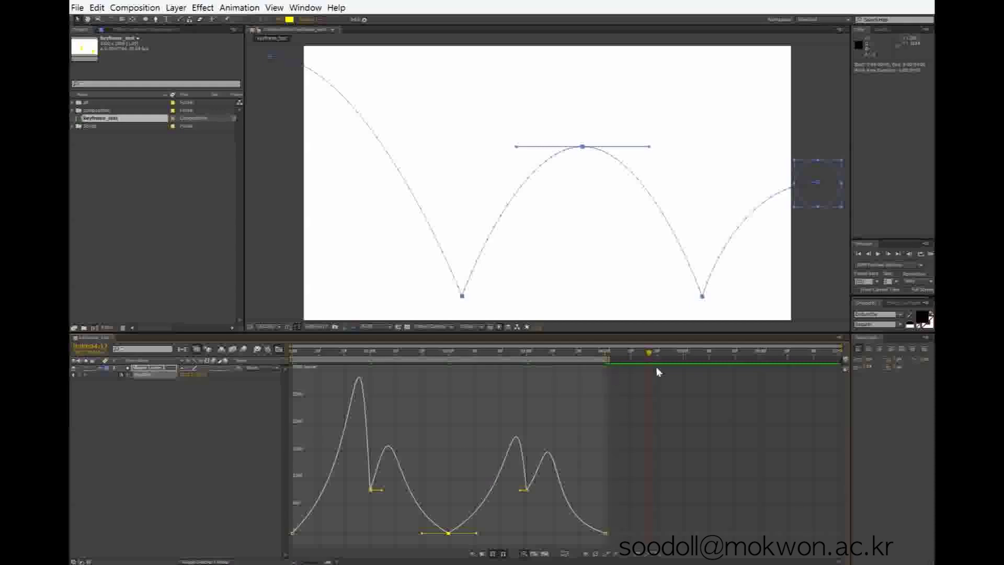
Step: Preview, then raise the speed leaving the arc top and slightly raise the ending speed
left_click(930, 254)
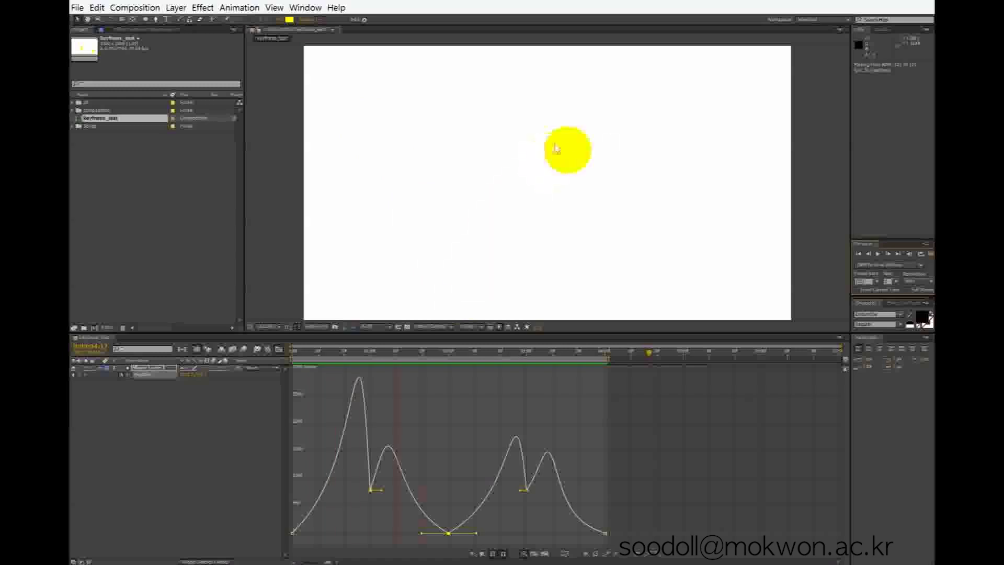
key("space")
mouse_move(448, 533)
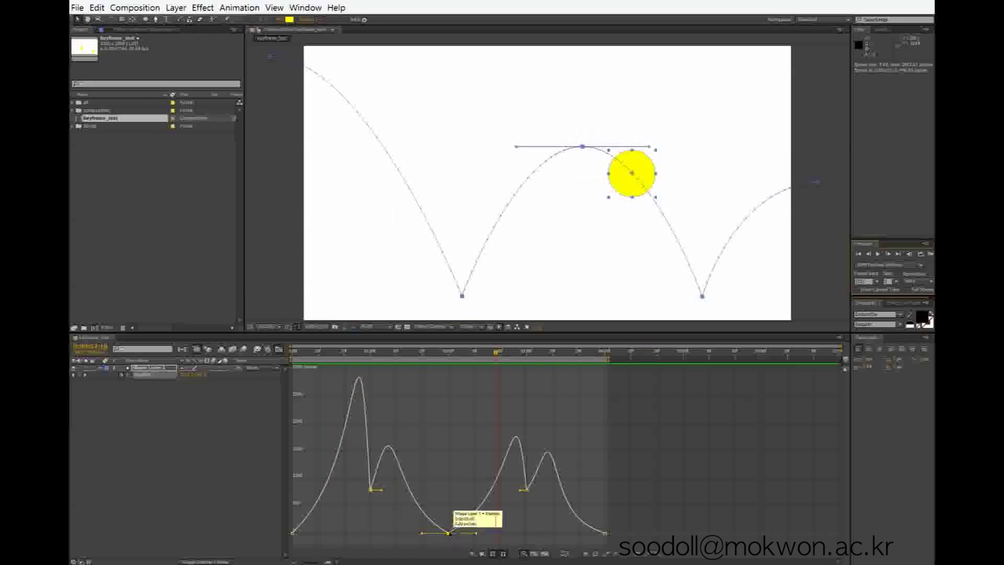
left_click_drag(448, 534, 422, 523)
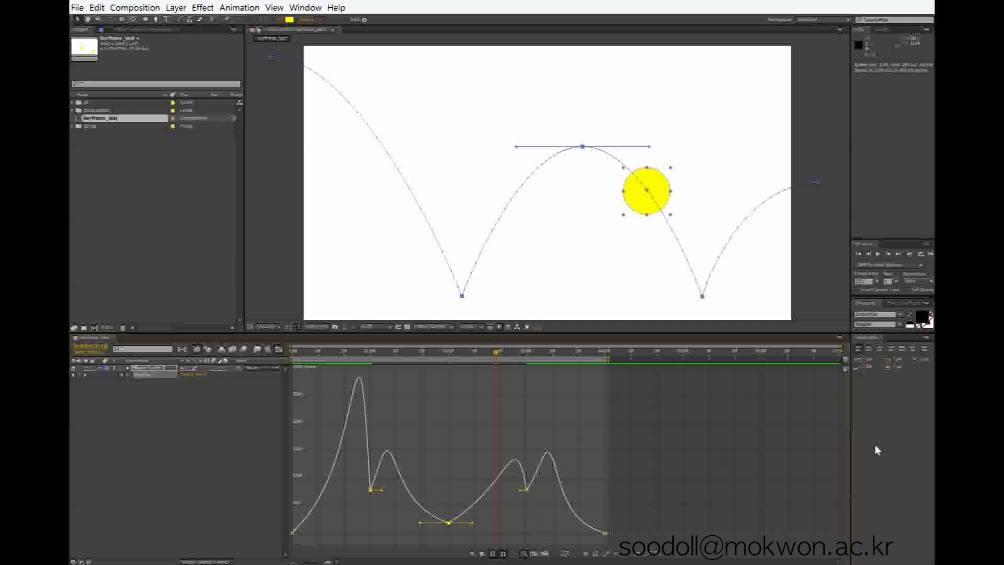
left_click(604, 533)
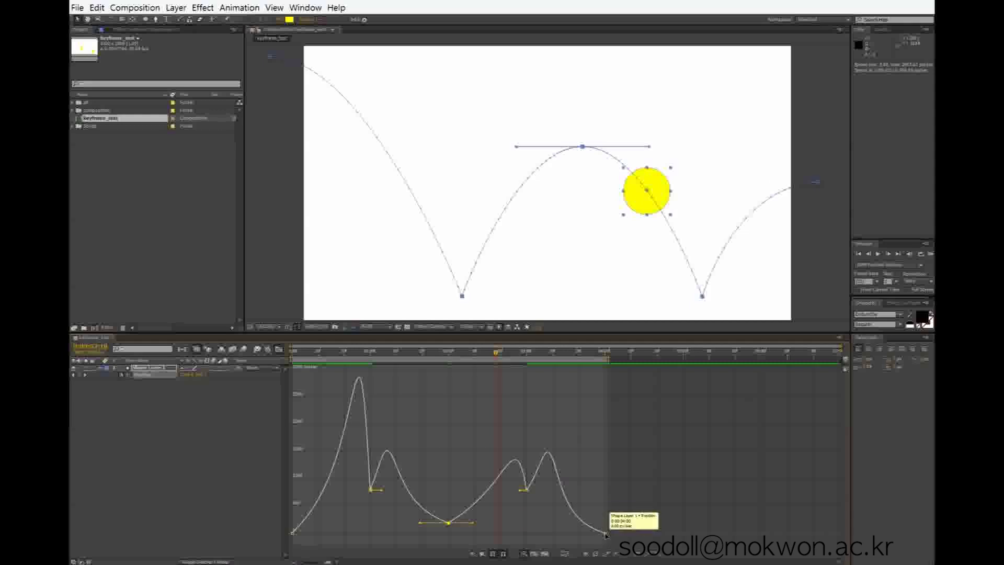
left_click_drag(603, 534, 602, 524)
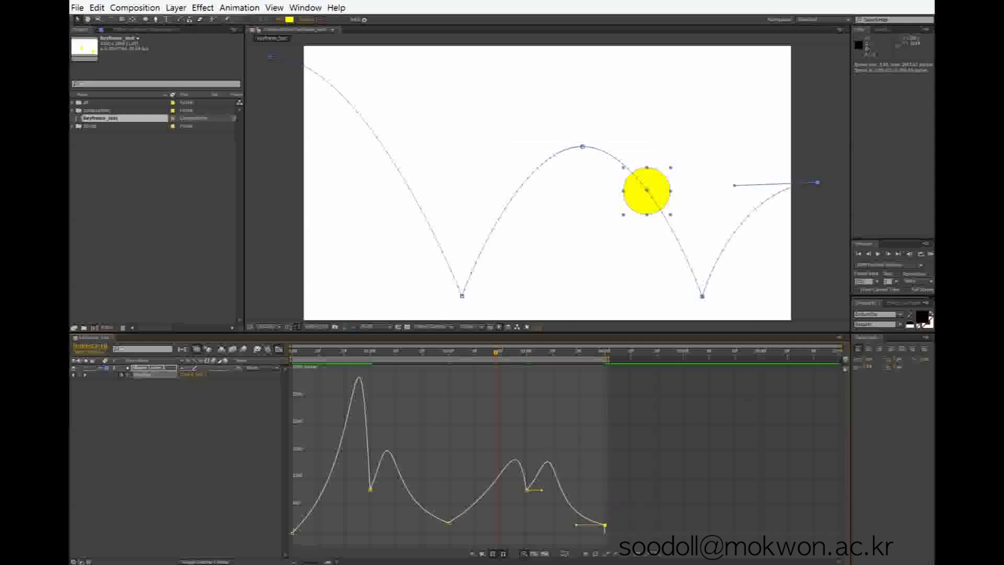
Step: Stretch the easing at the middle arc's apex and preview the result
left_click(930, 254)
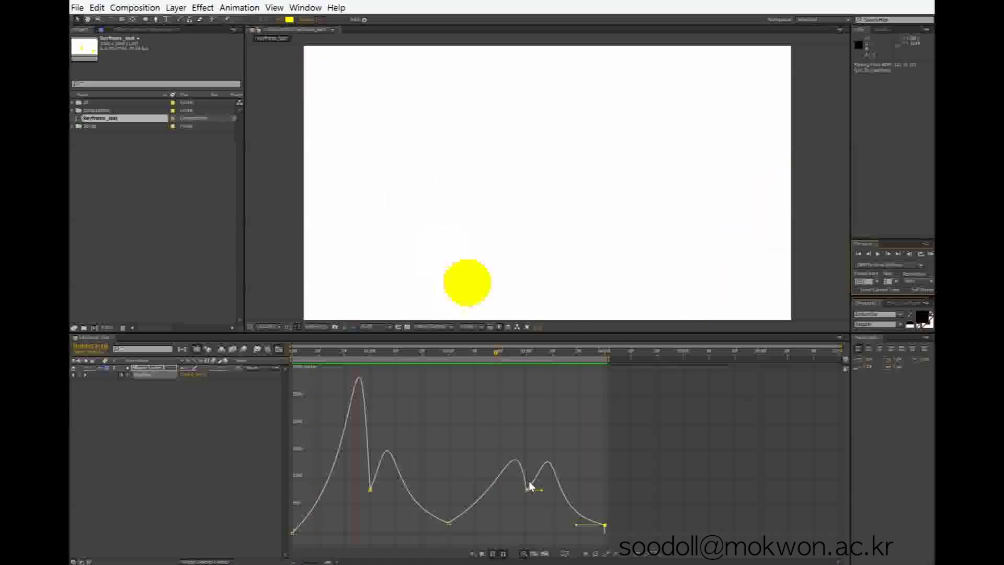
key("space")
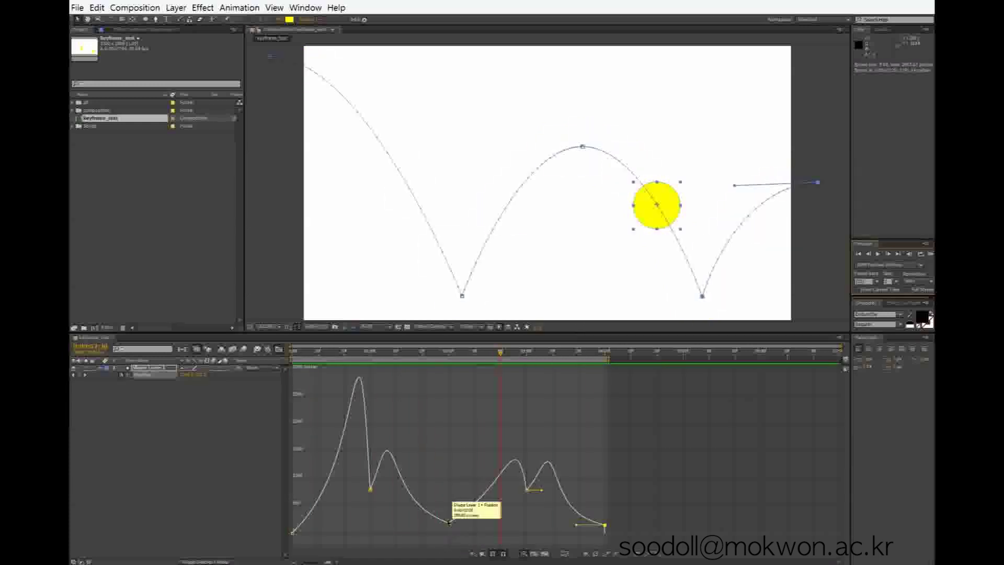
left_click_drag(449, 523, 448, 522)
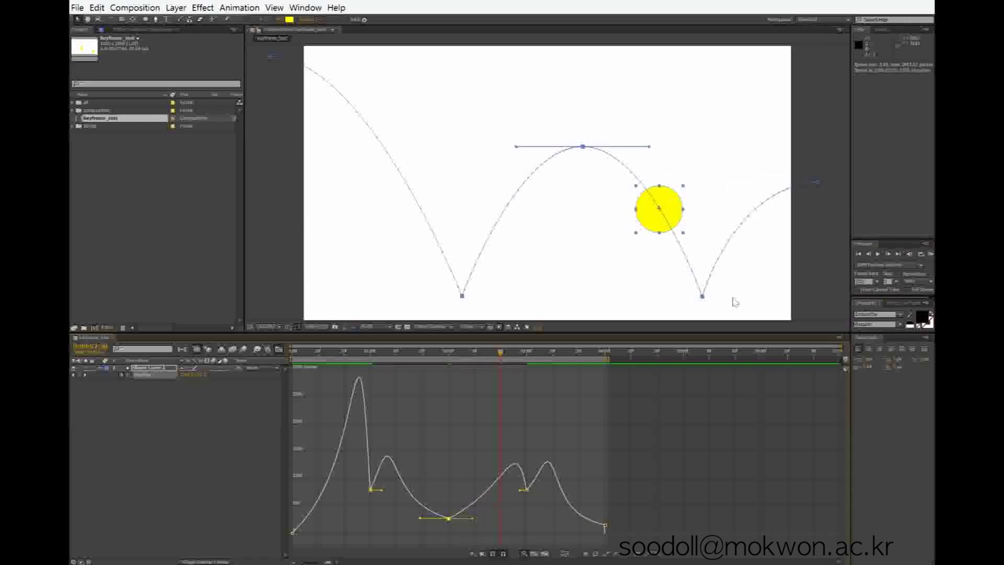
left_click(929, 255)
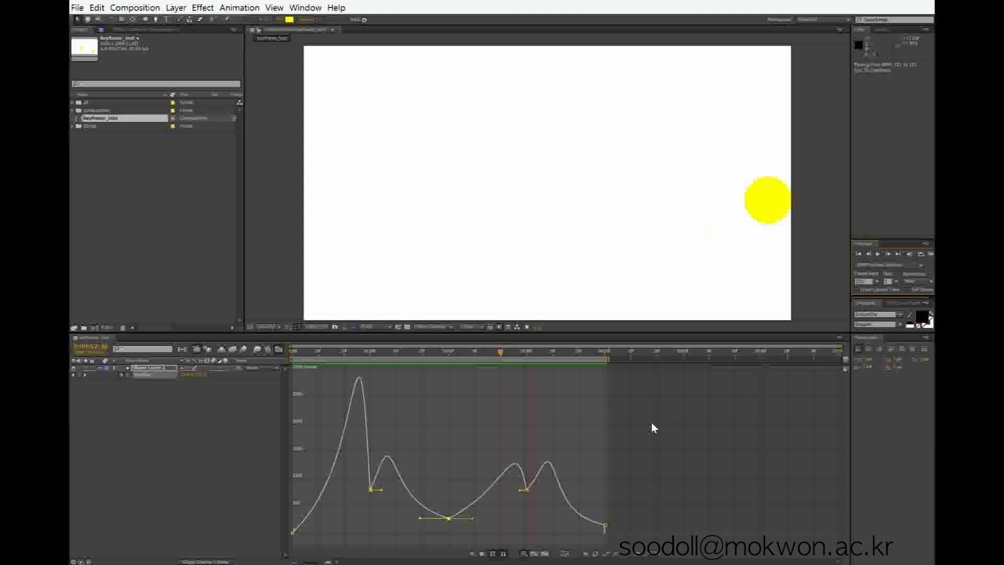
Step: Extend the speed influence at the second bounce keyframe and preview the motion
key("space")
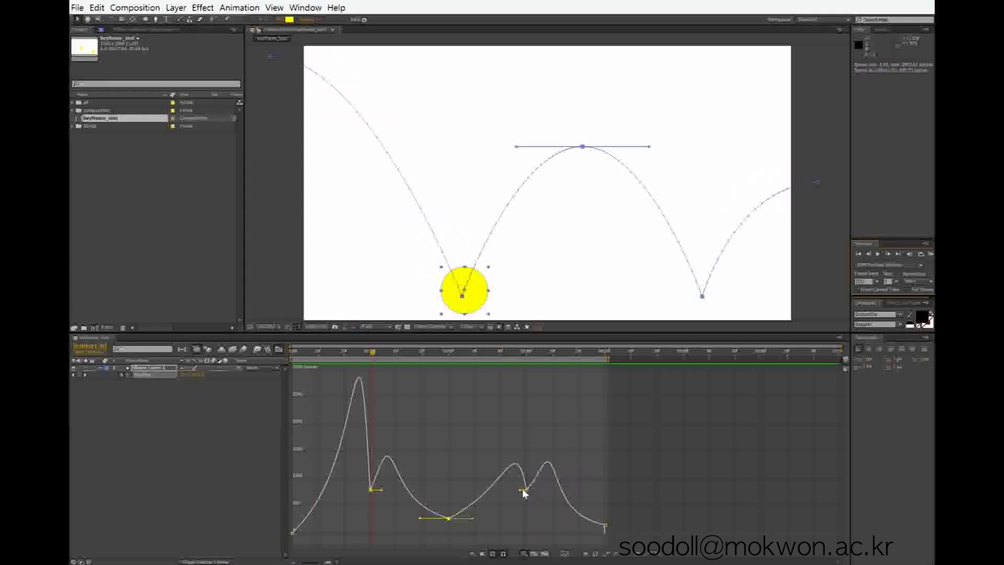
left_click(527, 490)
left_click_drag(537, 494, 535, 490)
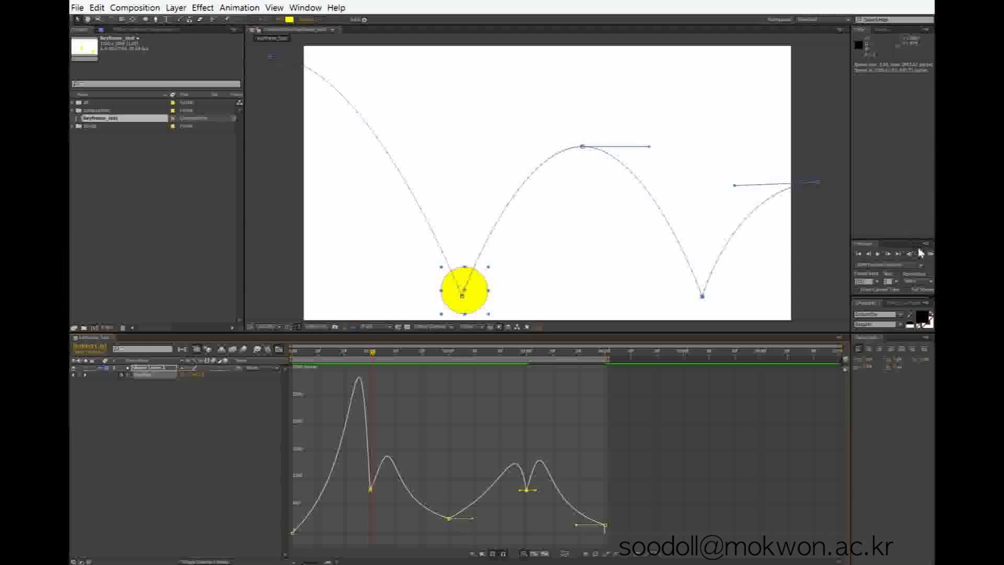
left_click(931, 254)
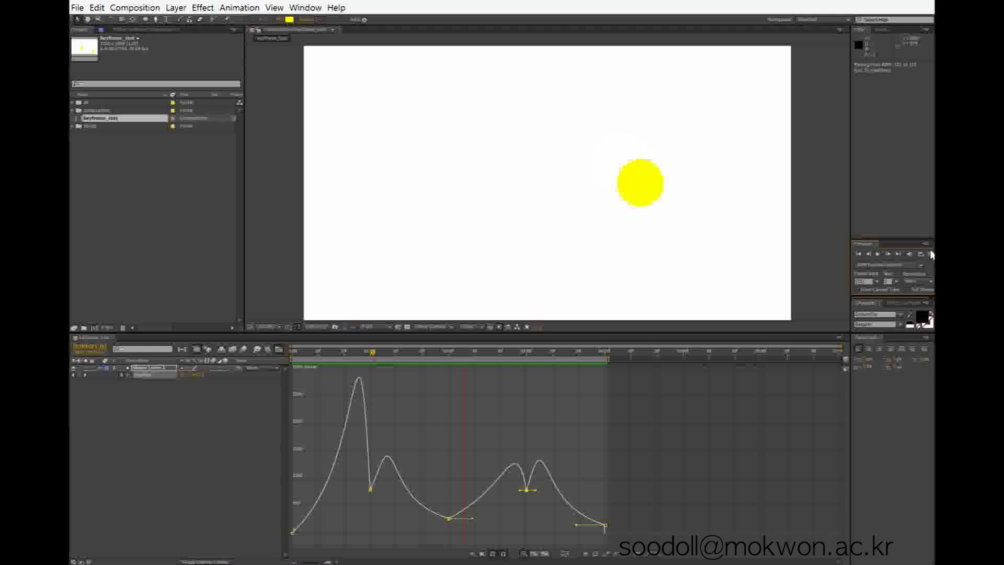
key("space")
Step: Narrow the speed influence at the first bounce keyframe and preview again
left_click(370, 490)
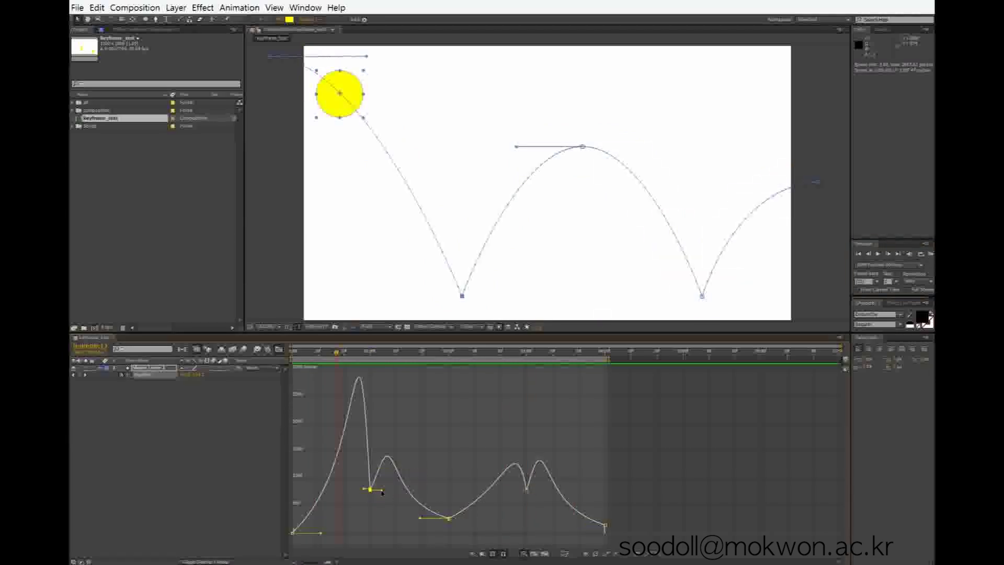
left_click_drag(382, 491, 380, 491)
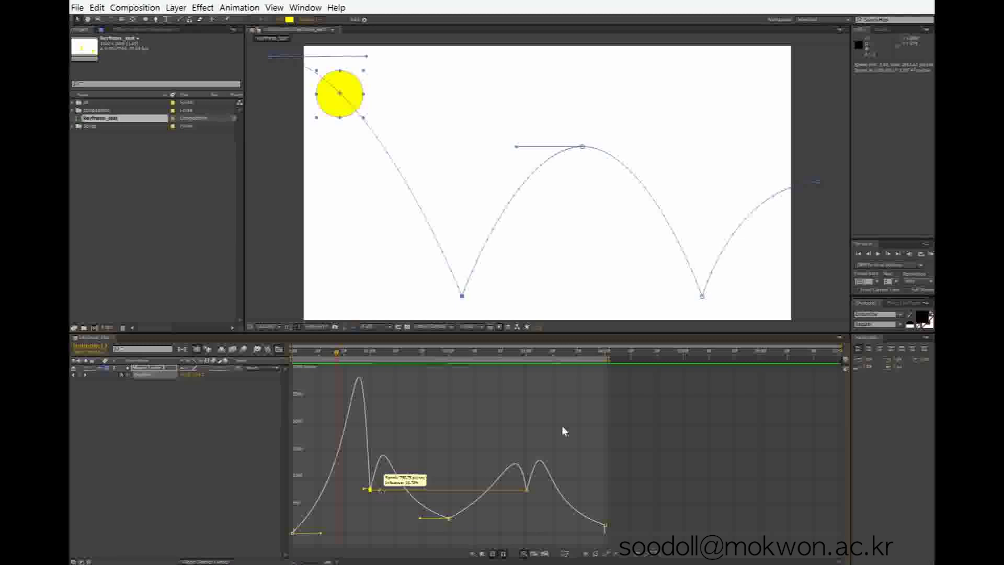
left_click(930, 254)
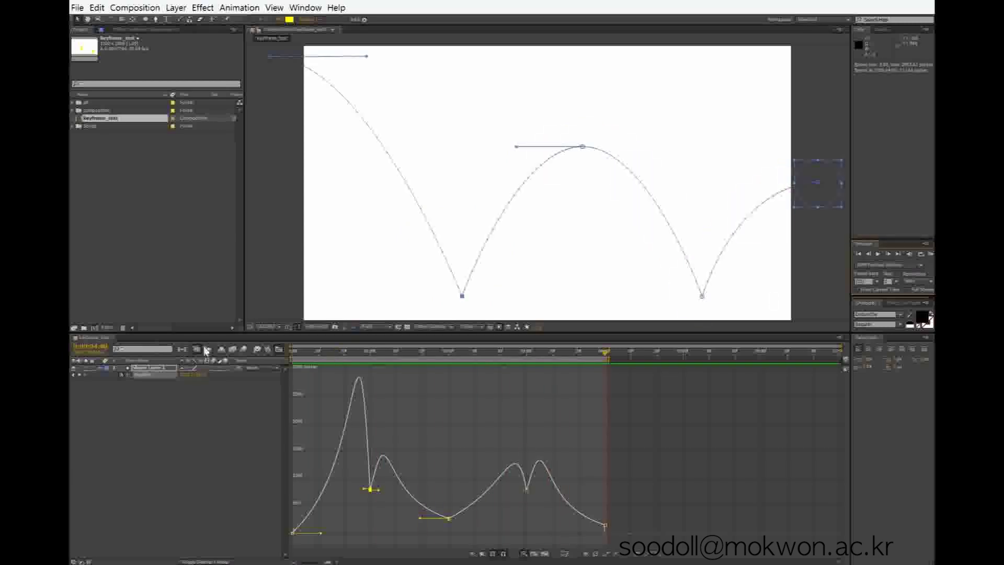
Step: Compress all the ball's Position keyframes into a shorter span, trim the work area to match, and preview
left_click(279, 349)
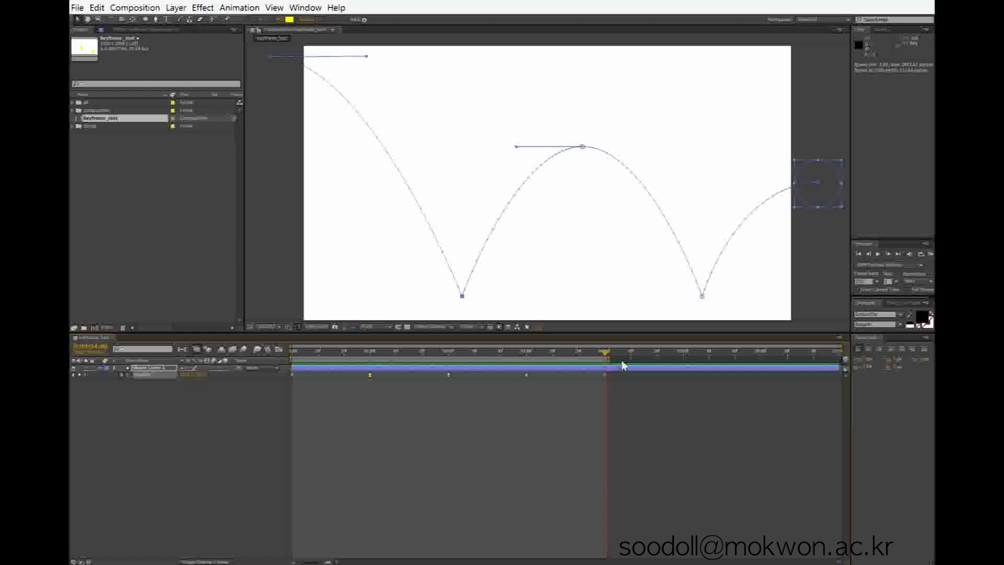
left_click_drag(604, 351, 433, 376)
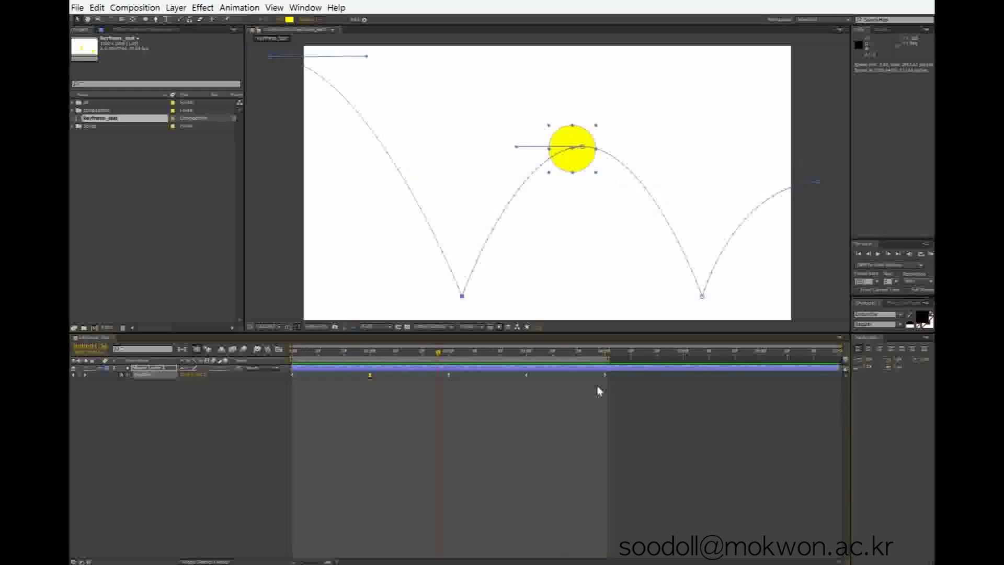
left_click_drag(624, 429, 284, 378)
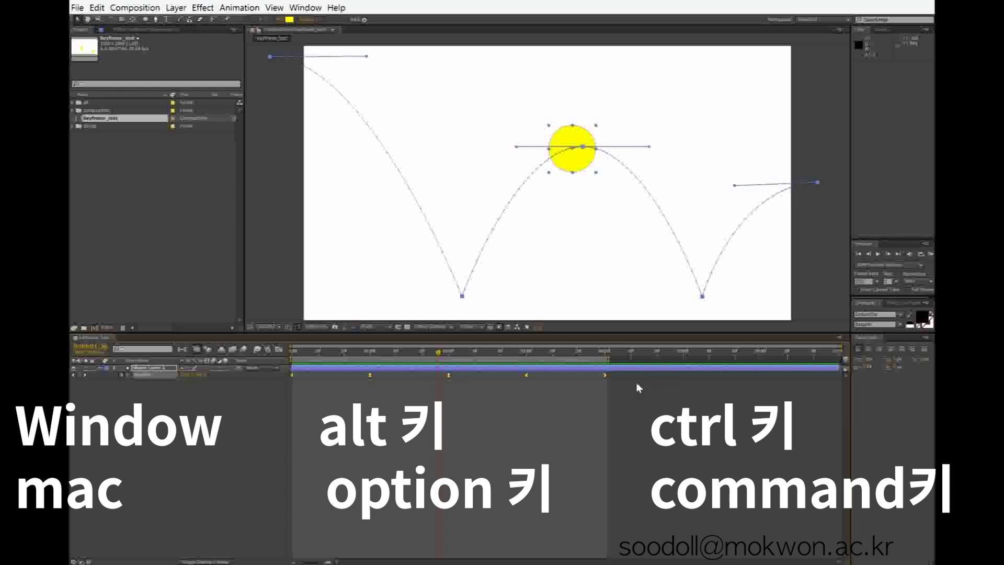
left_click_drag(606, 373, 458, 375)
left_click_drag(608, 359, 478, 359)
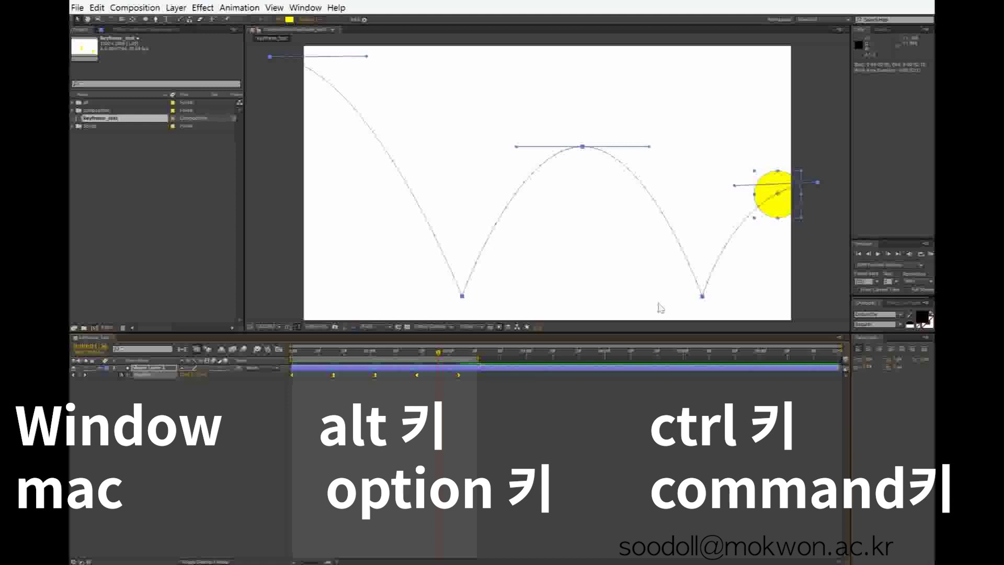
left_click(928, 253)
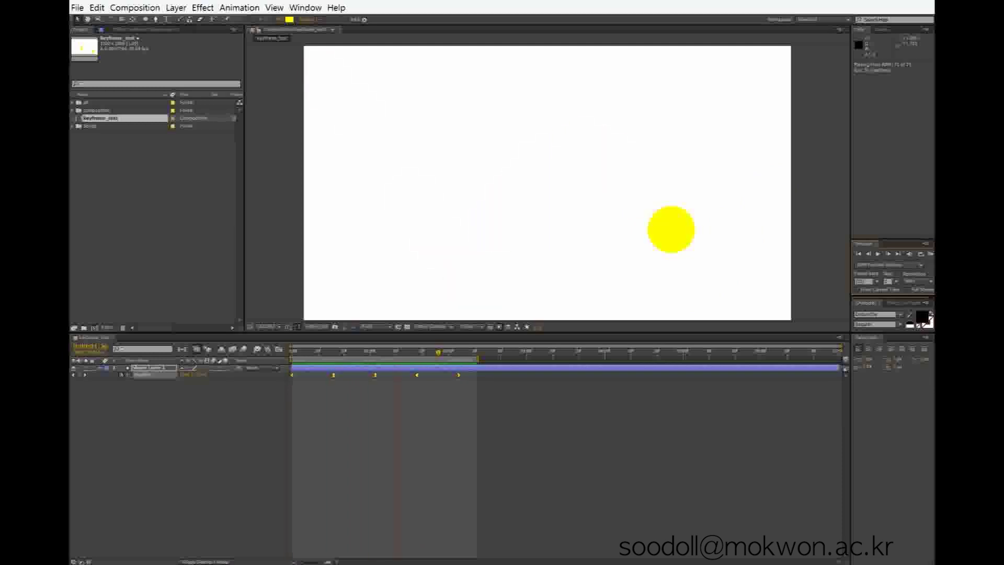
key("space")
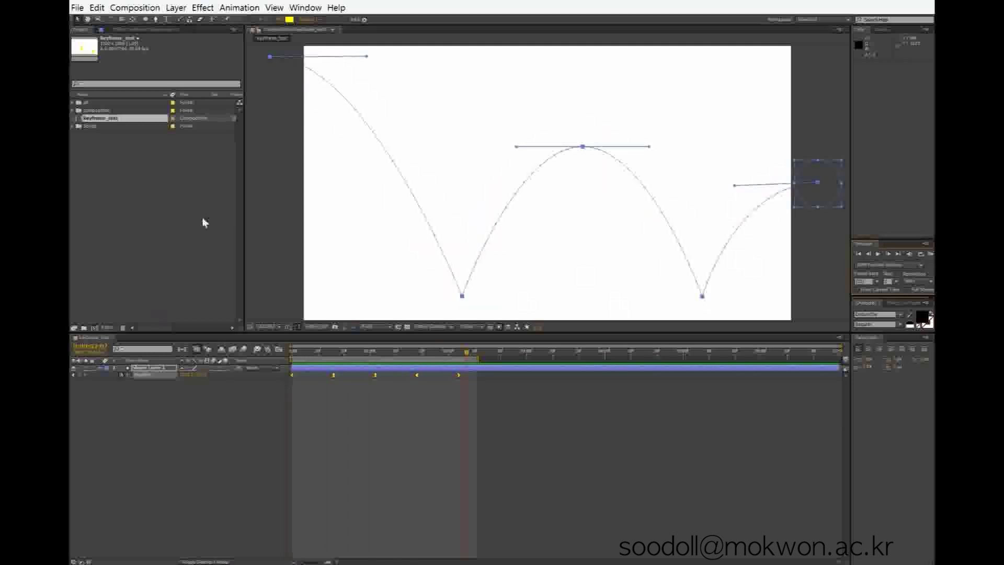
Step: Set the ball's stroke colour to black and RAM-preview the animation
left_click(322, 21)
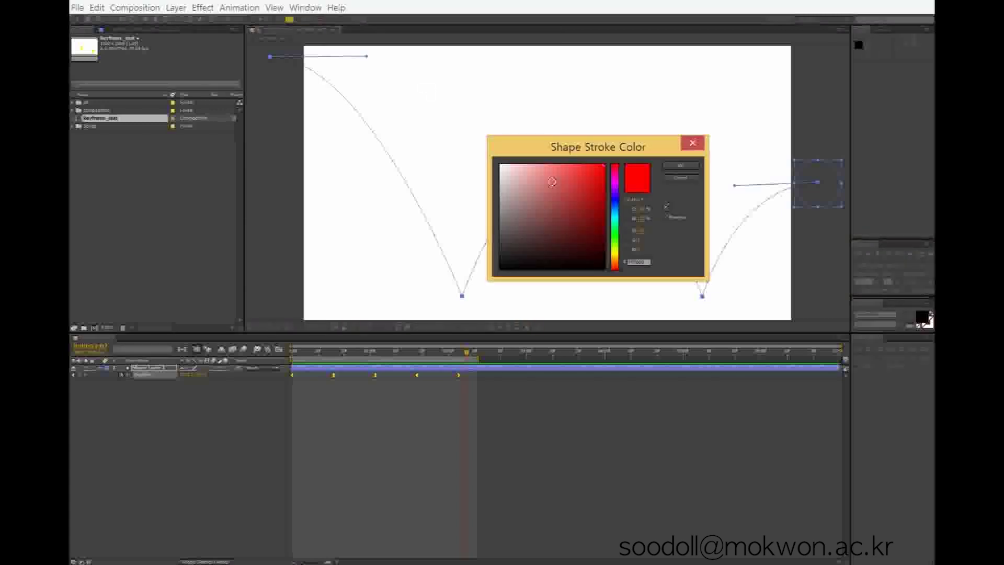
left_click_drag(567, 216, 457, 313)
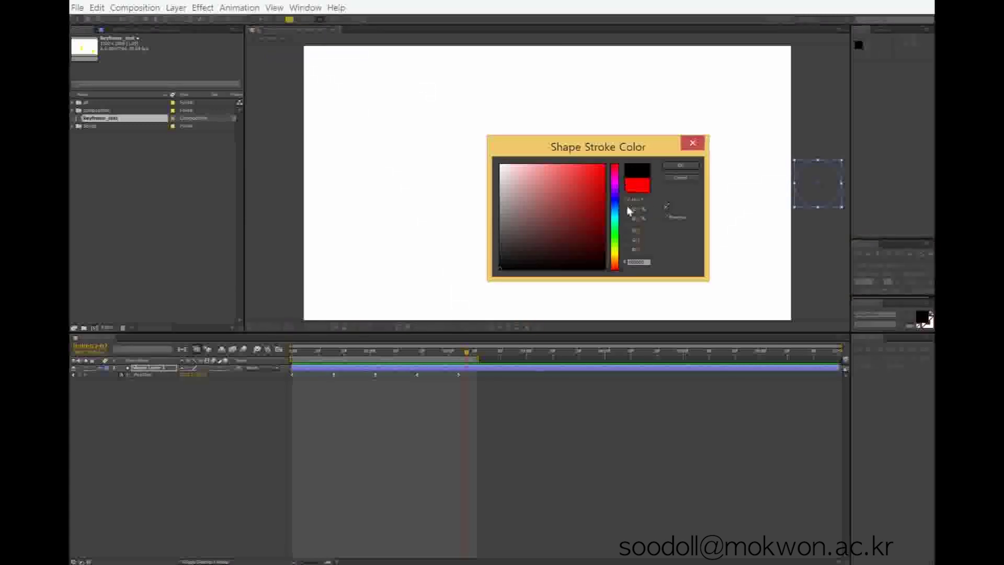
left_click(680, 166)
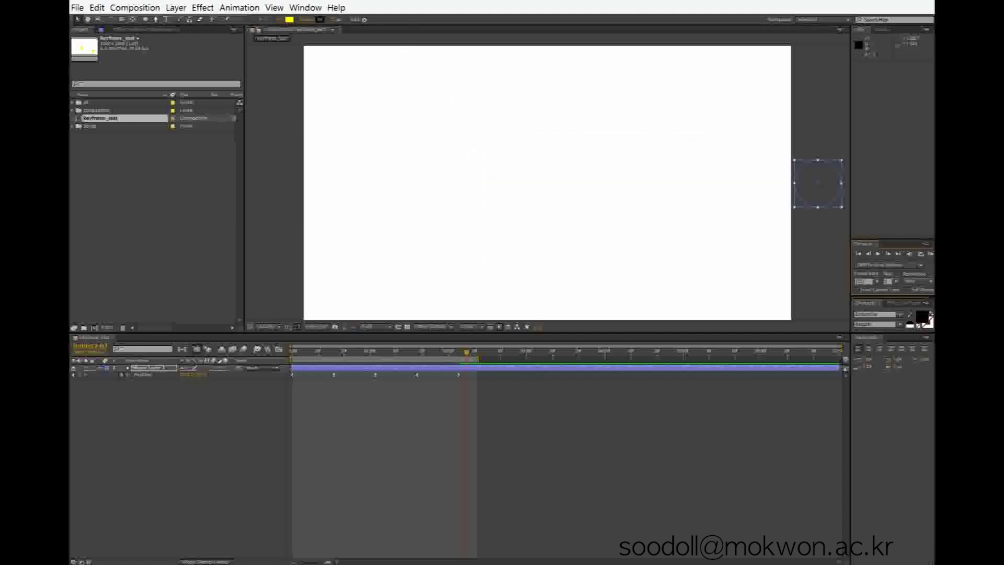
left_click(931, 253)
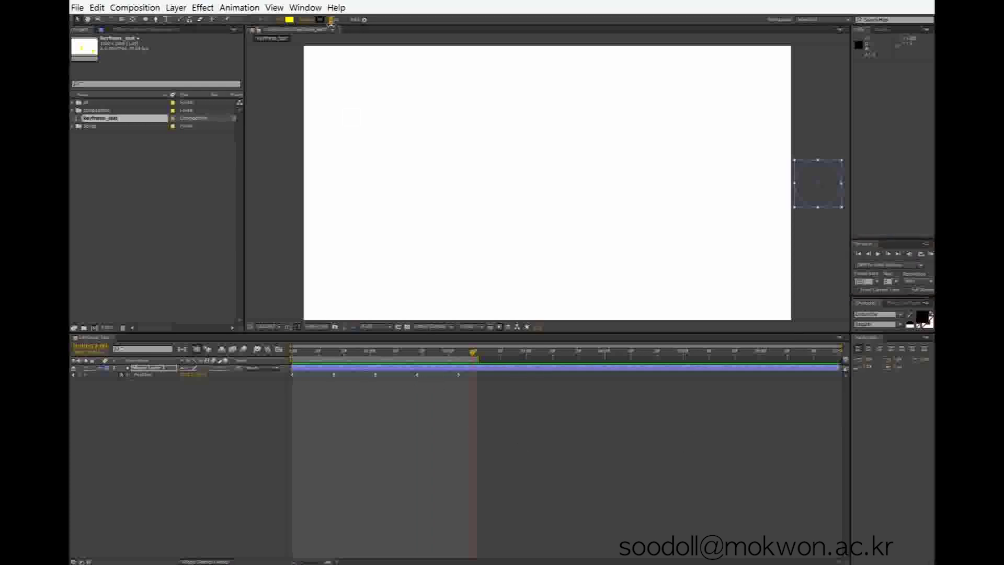
Step: At the first ground contact, show Shape Layer 1's Scale and unlink its width and height
left_click_drag(469, 357, 334, 356)
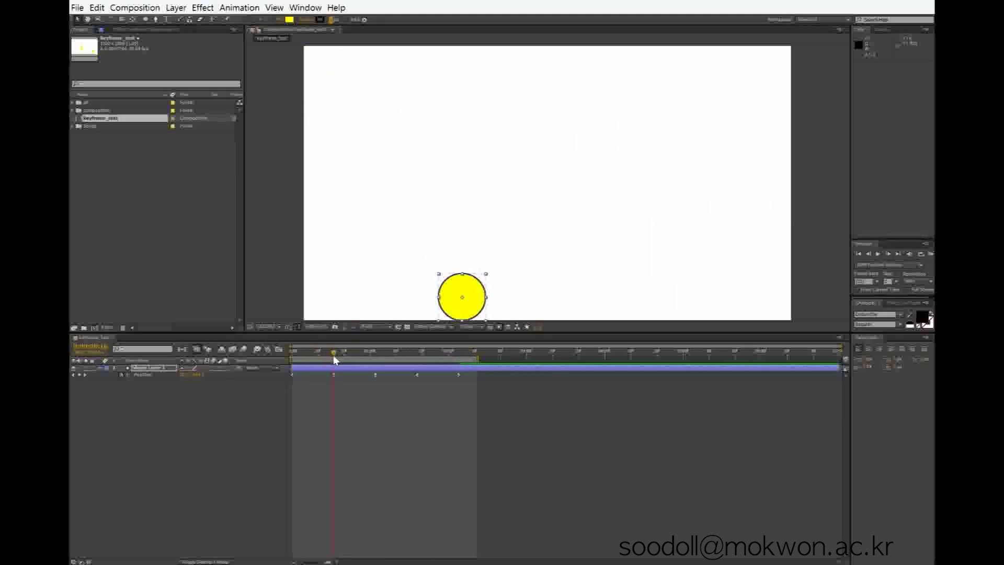
key("equal")
key("equal")
key("equal")
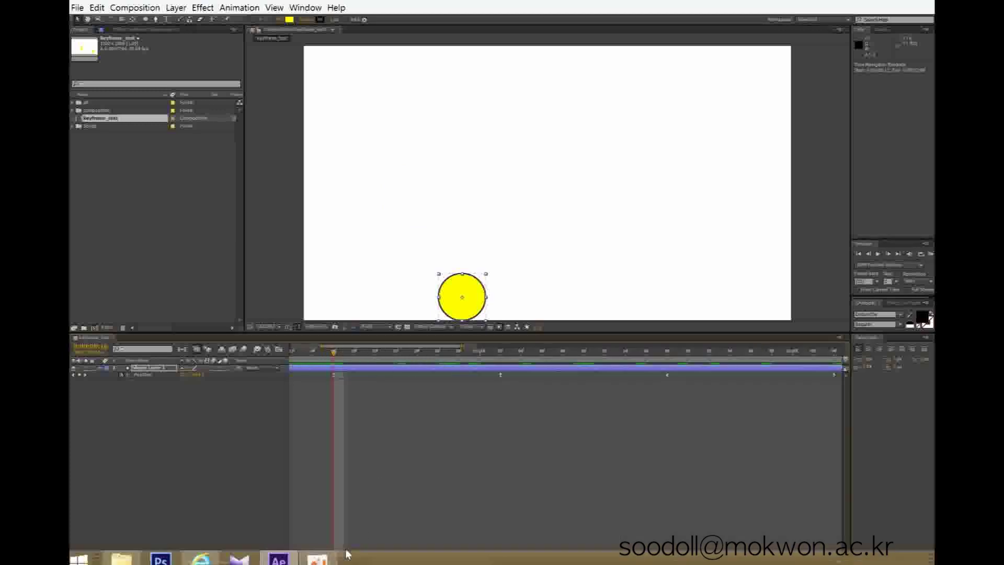
left_click(147, 369)
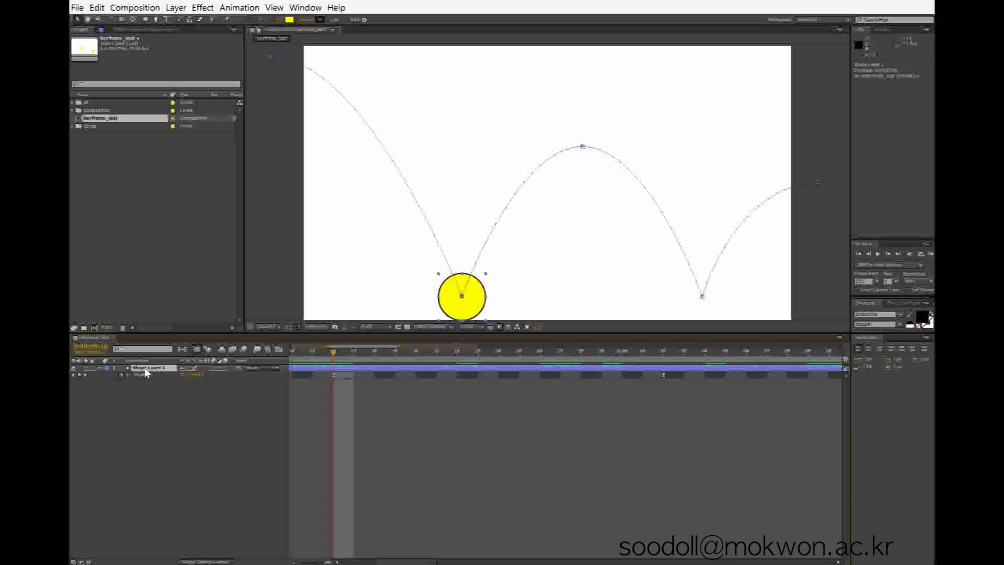
key("shift+s")
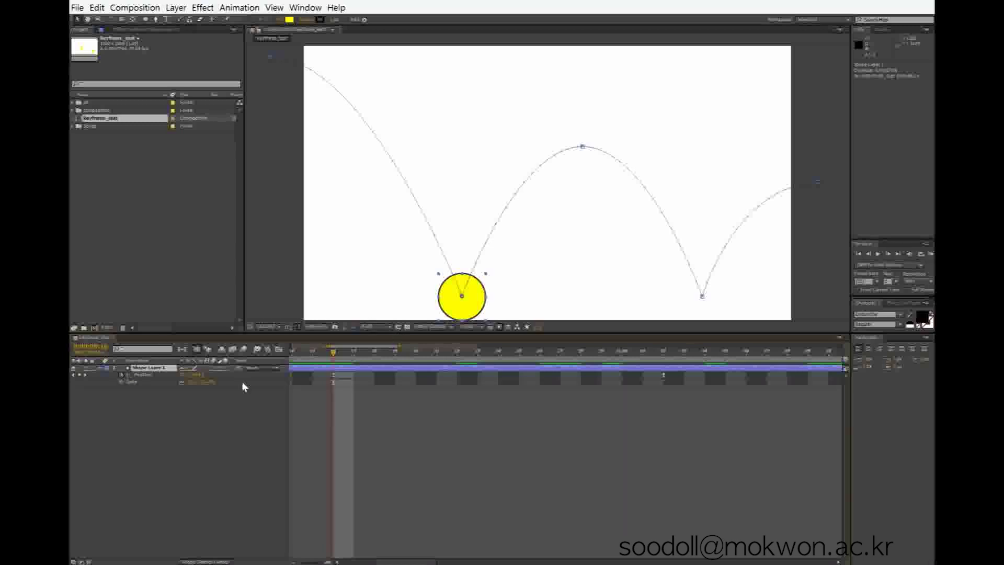
left_click(181, 382)
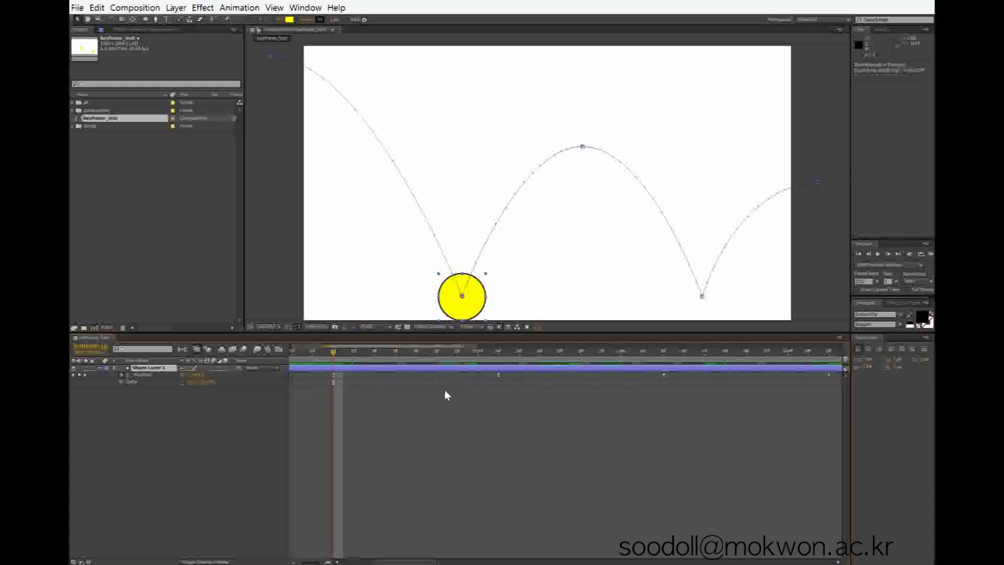
key("minus")
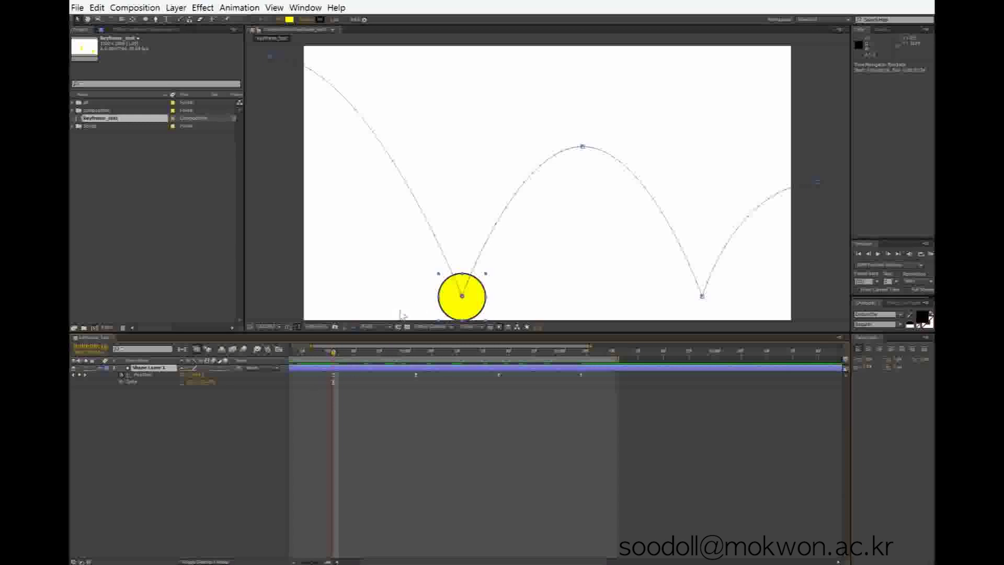
Step: Squash the ball vertically into an ellipse and set a Scale keyframe
left_click_drag(463, 277, 462, 284)
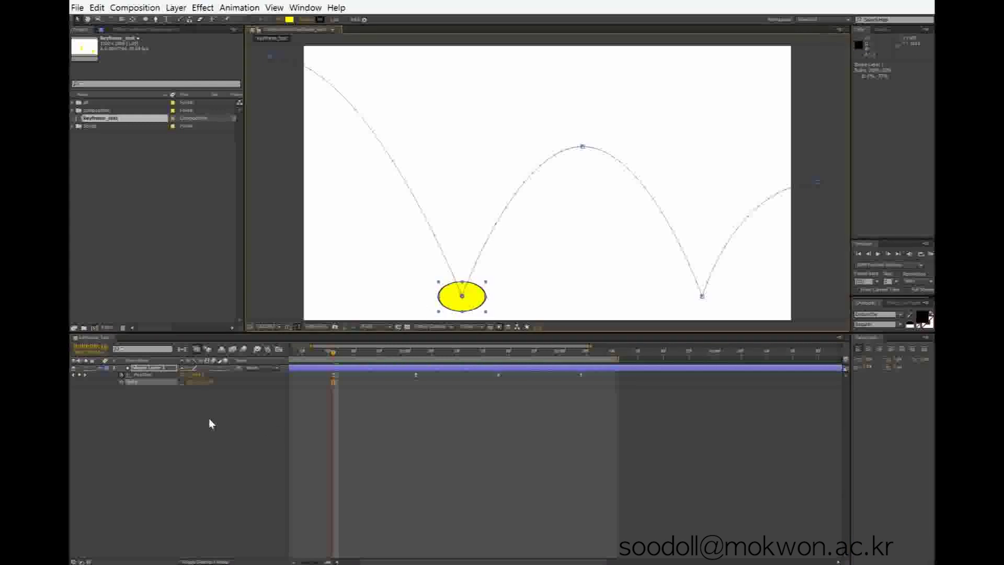
left_click(124, 383)
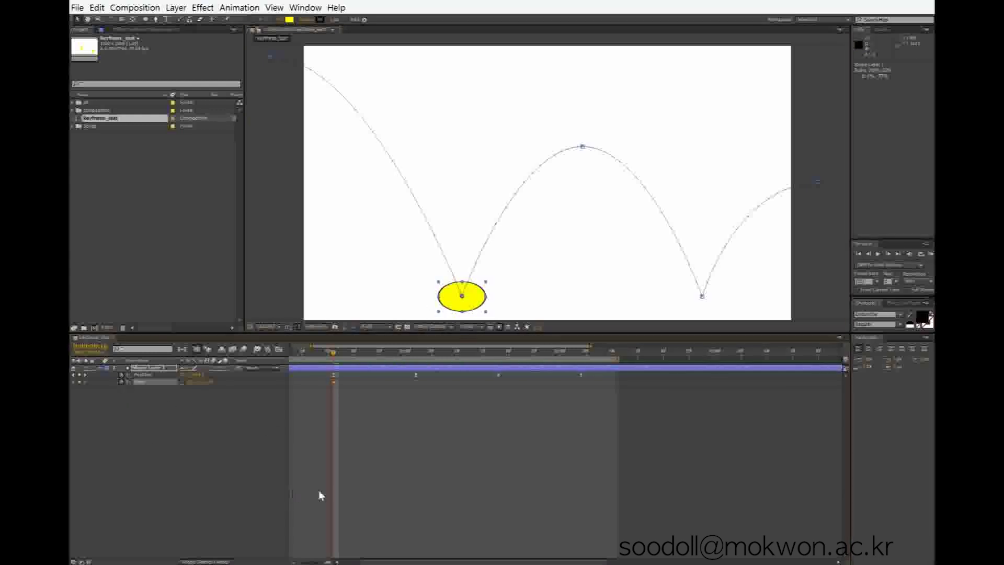
key("equal")
key("equal")
key("minus")
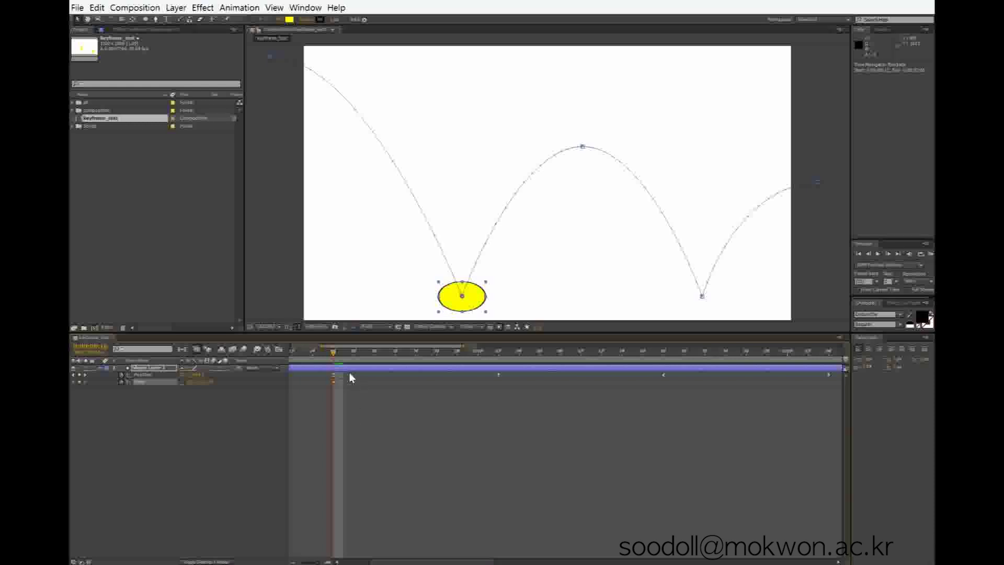
Step: Add a 100% Scale keyframe just before the ball lands, then compare it with impact
left_click_drag(333, 354, 310, 350)
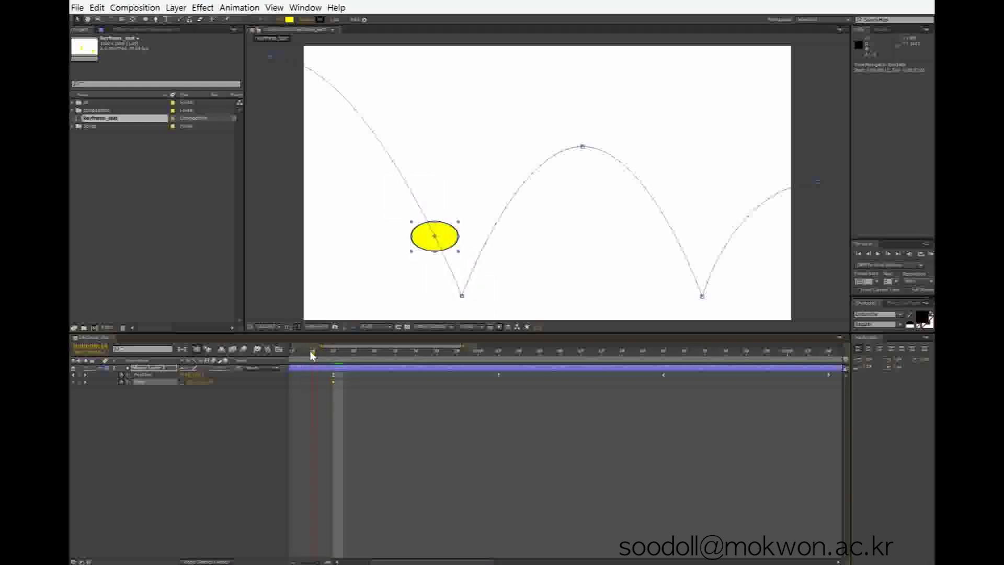
left_click(205, 385)
type("100")
key("Return")
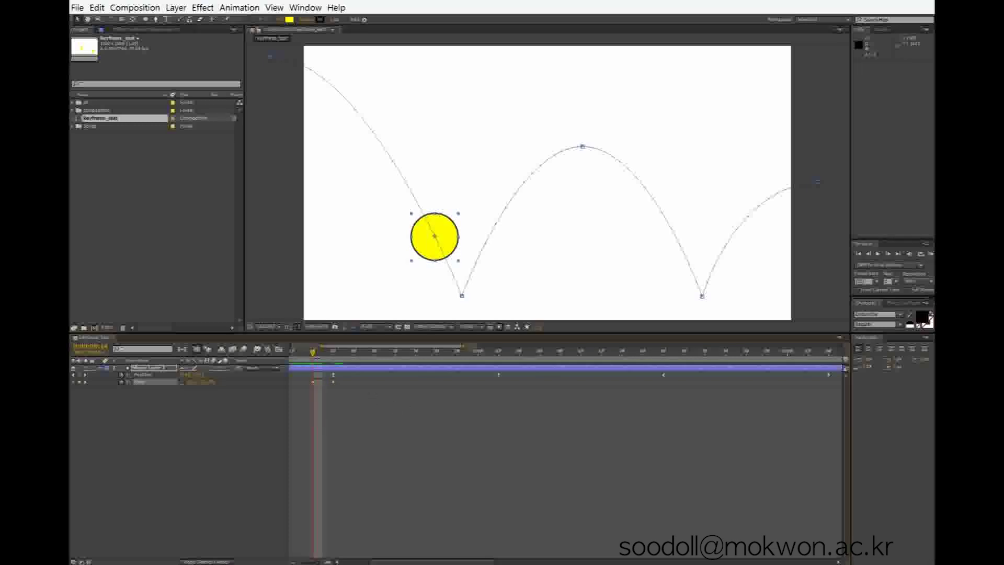
left_click(335, 362)
left_click_drag(333, 358, 329, 382)
key("=")
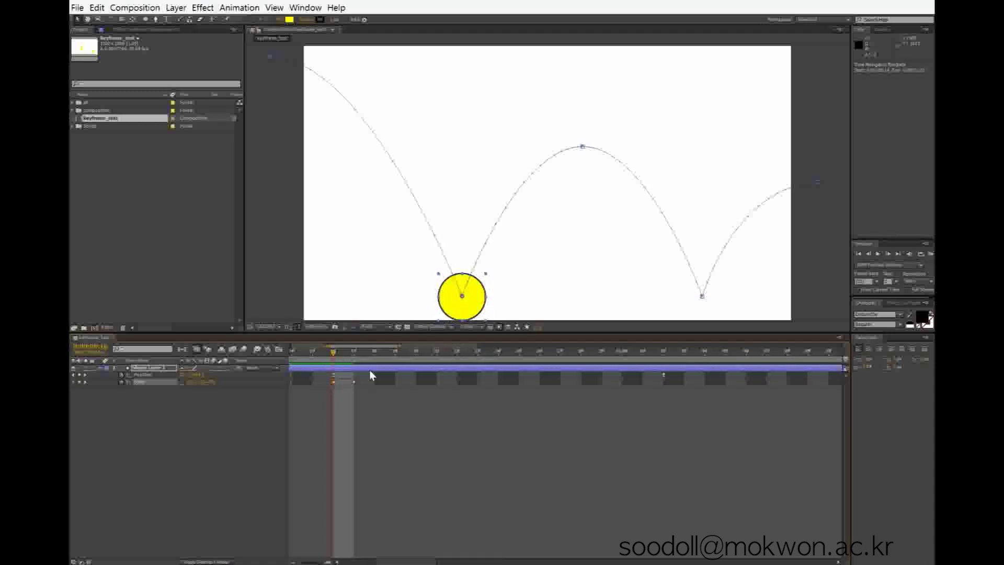
Step: Shift the squash Scale keyframes one frame earlier to match the impact
mouse_move(333, 359)
left_mouse_down()
mouse_move(320, 359)
mouse_move(350, 361)
mouse_move(334, 363)
left_mouse_up()
left_click_drag(334, 381, 359, 364)
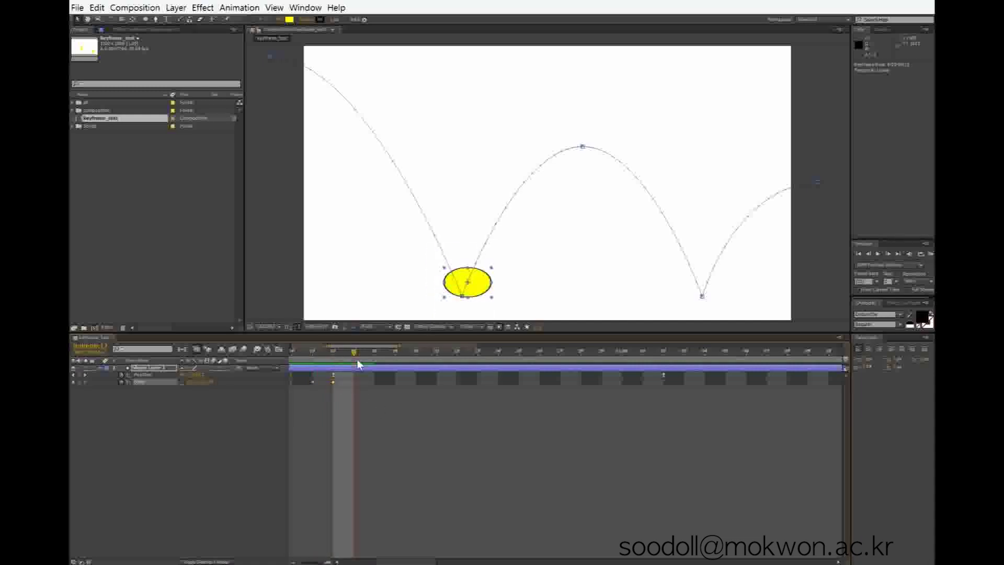
left_click(312, 382)
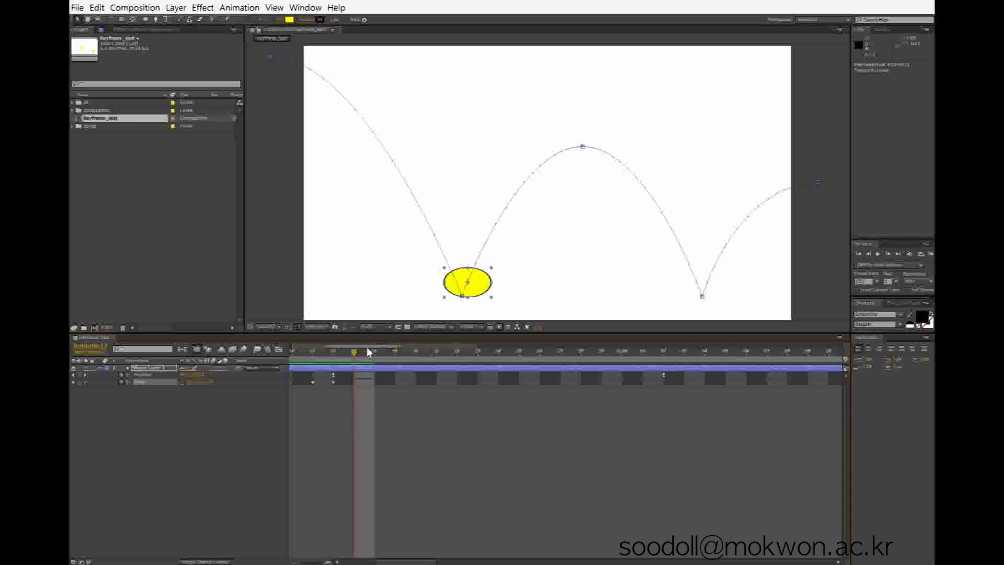
Step: Add a 100% Scale keyframe after the bounce so the rising ball is round again
left_click_drag(356, 355, 376, 355)
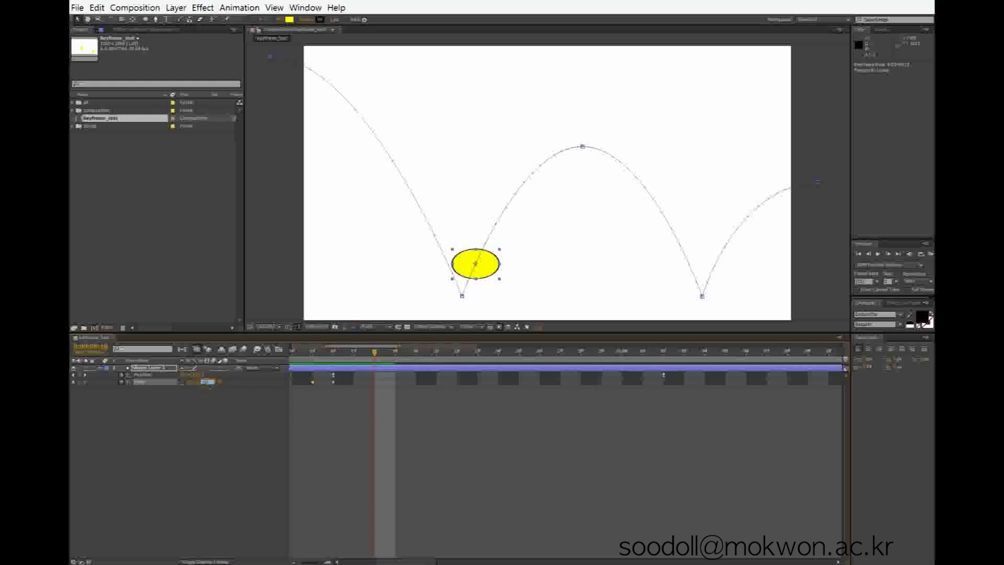
key("Return")
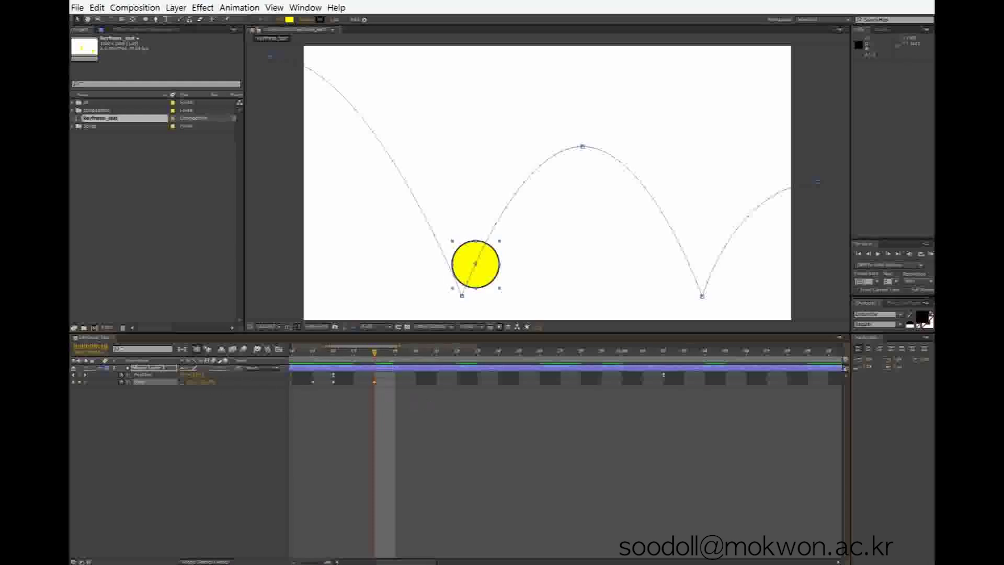
left_click_drag(377, 355, 597, 331)
key("minus")
key("minus")
key("minus")
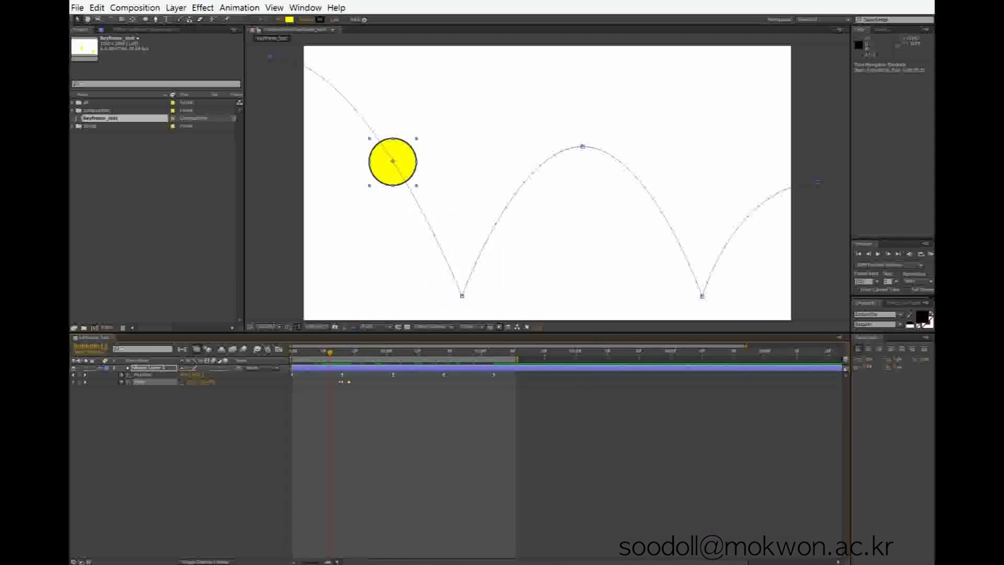
Step: Alt-drag to time-stretch all the ball's keyframes longer, then reveal the In/Out/Duration/Stretch columns
left_click(931, 255)
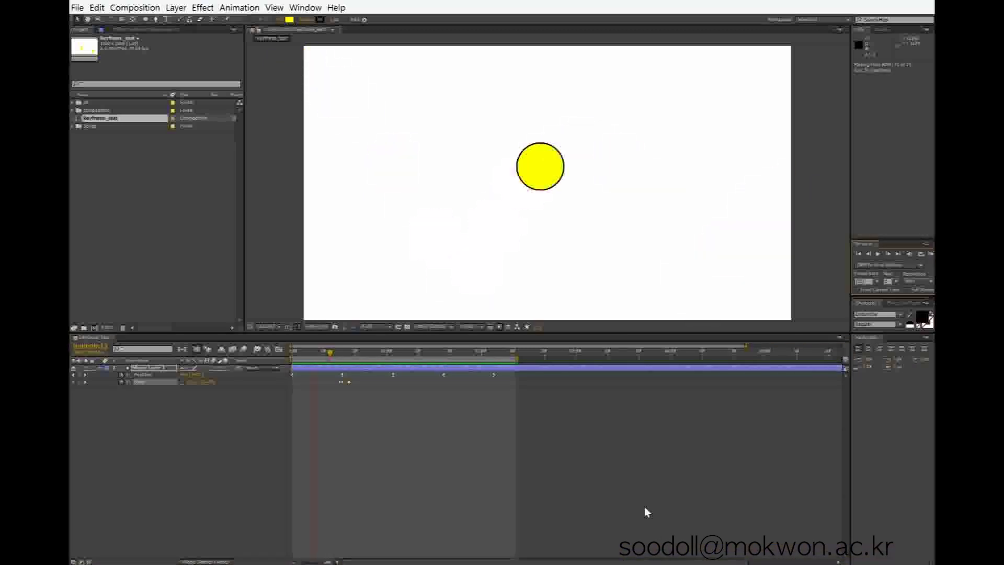
key("space")
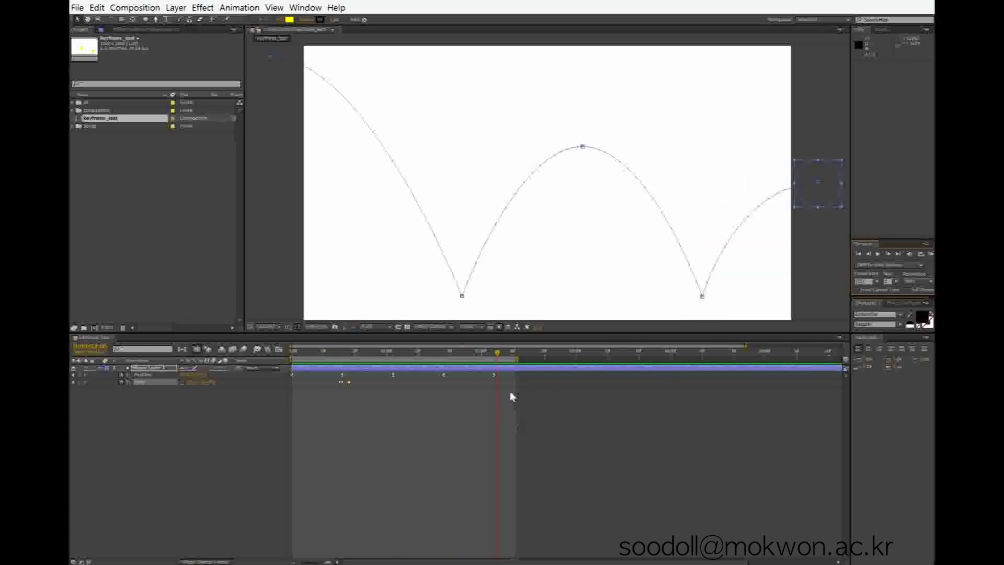
left_click_drag(507, 382, 287, 375)
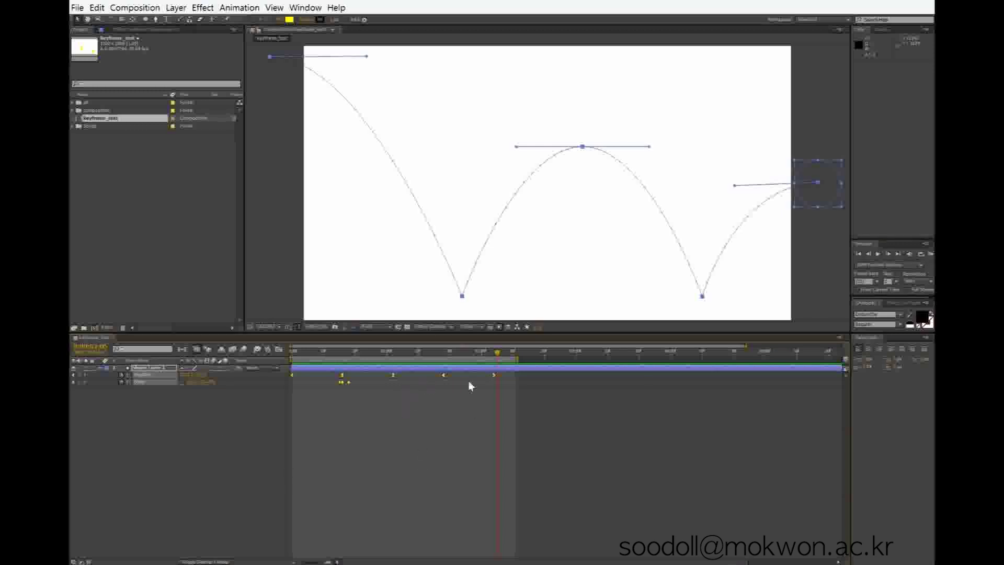
left_click_drag(492, 376, 643, 359)
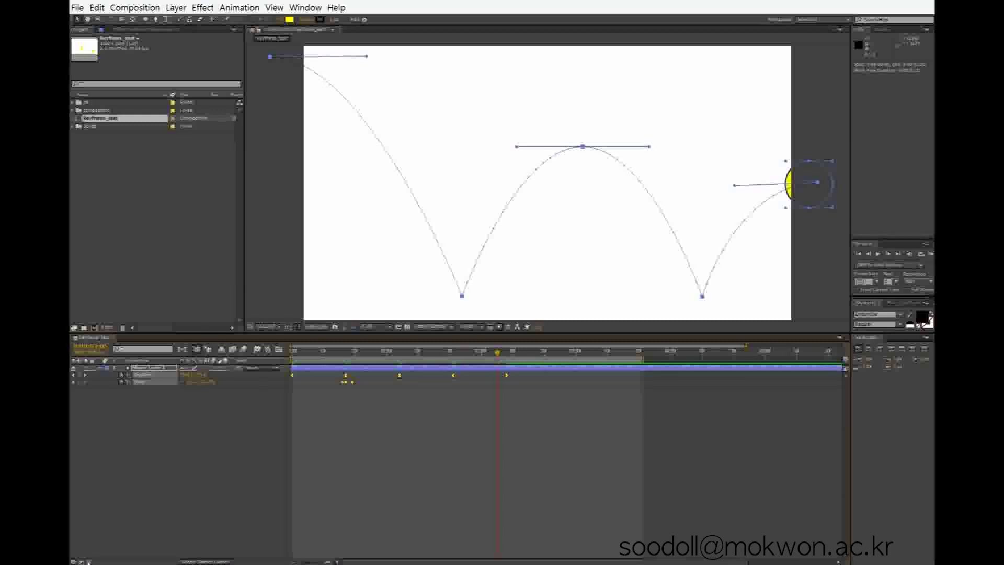
left_click(88, 561)
Step: Raise the layer's Stretch value to slow the bounce, preview it, then select the squash Scale keyframes
left_click_drag(380, 373, 409, 372)
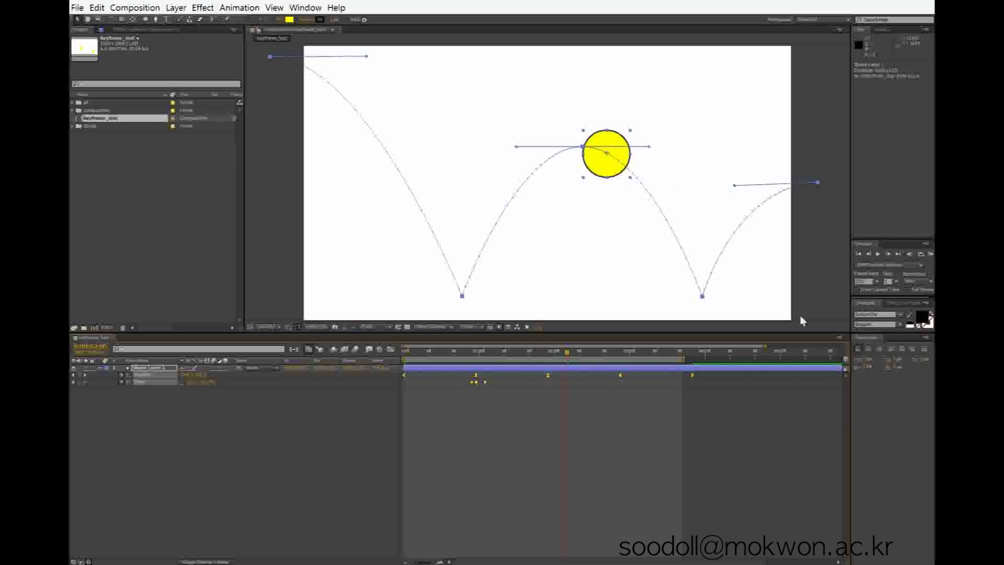
mouse_move(648, 360)
left_mouse_down()
mouse_move(667, 361)
mouse_move(646, 361)
left_mouse_up()
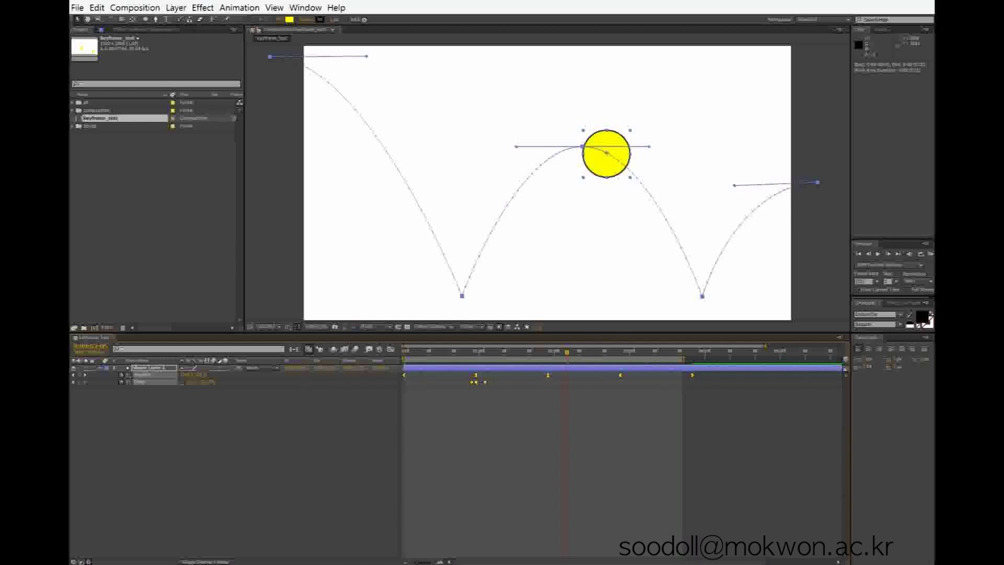
left_click(696, 360)
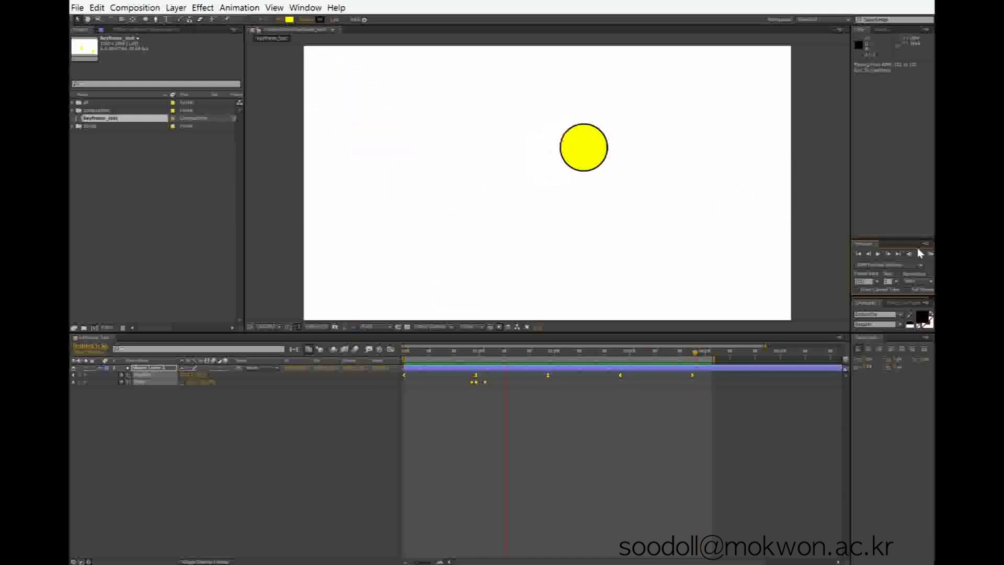
key("space")
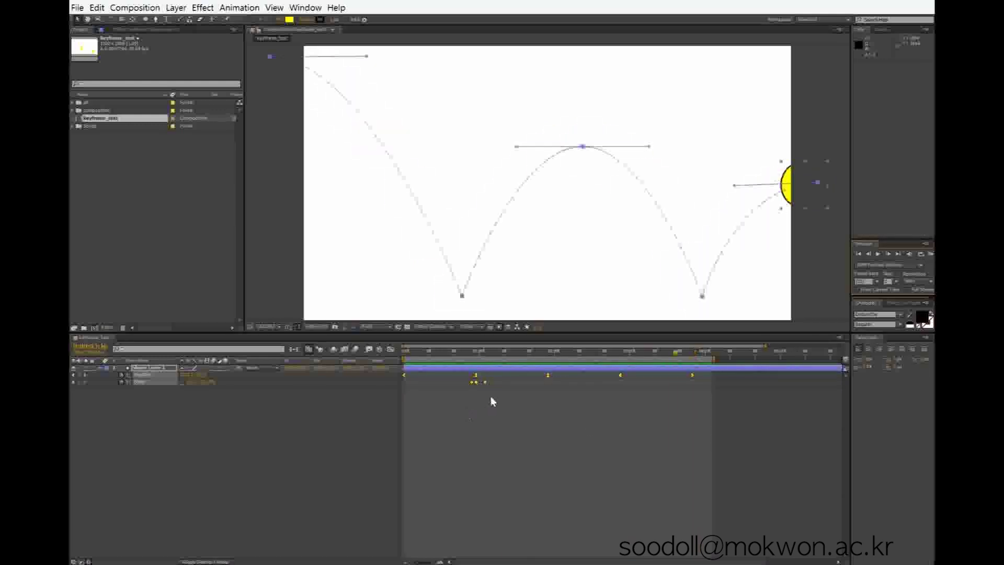
left_click(492, 395)
left_click_drag(497, 394, 459, 380)
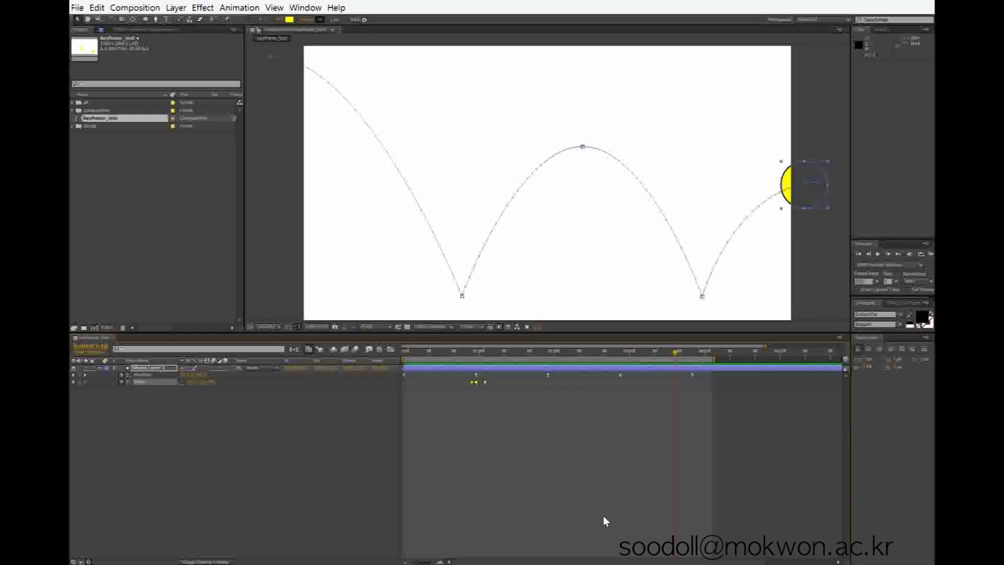
Step: Paste the squash Scale keyframes at the second bounce and align them with its impact
left_click(617, 353)
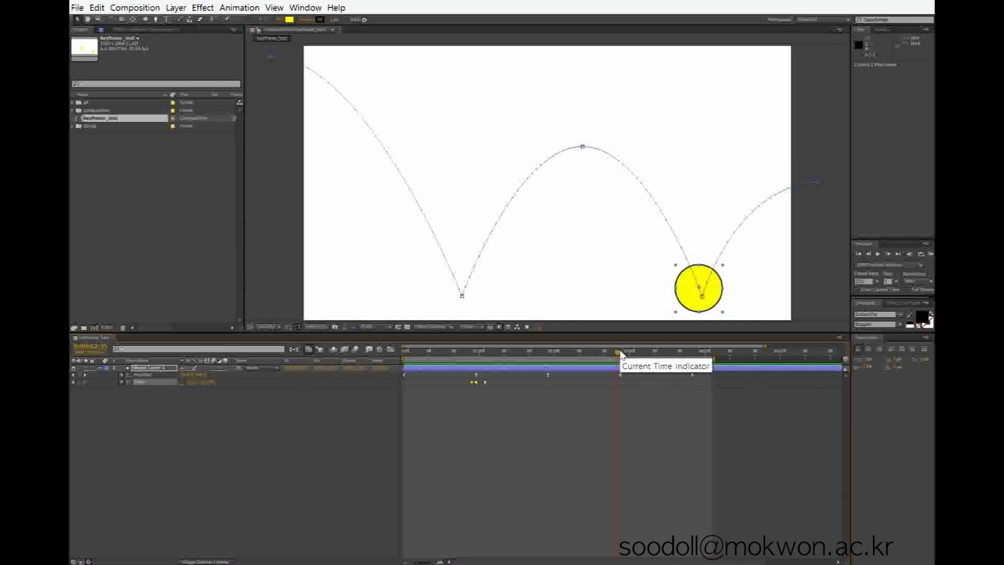
key("ctrl+v")
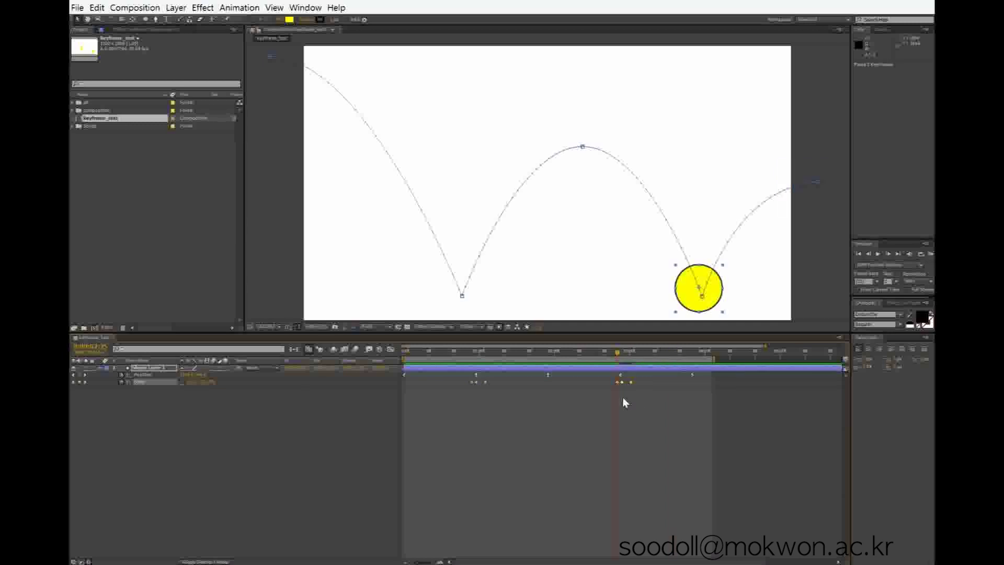
scroll(625, 403, "up", 3)
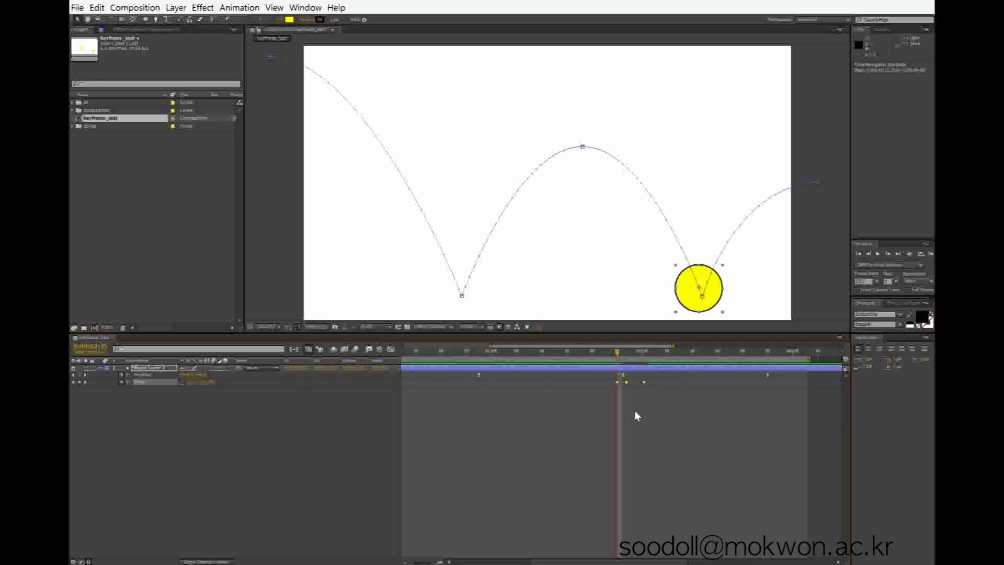
mouse_move(619, 354)
left_mouse_down()
mouse_move(634, 356)
mouse_move(621, 362)
mouse_move(632, 355)
mouse_move(630, 364)
left_mouse_up()
left_click(618, 382)
left_click_drag(621, 382, 638, 365)
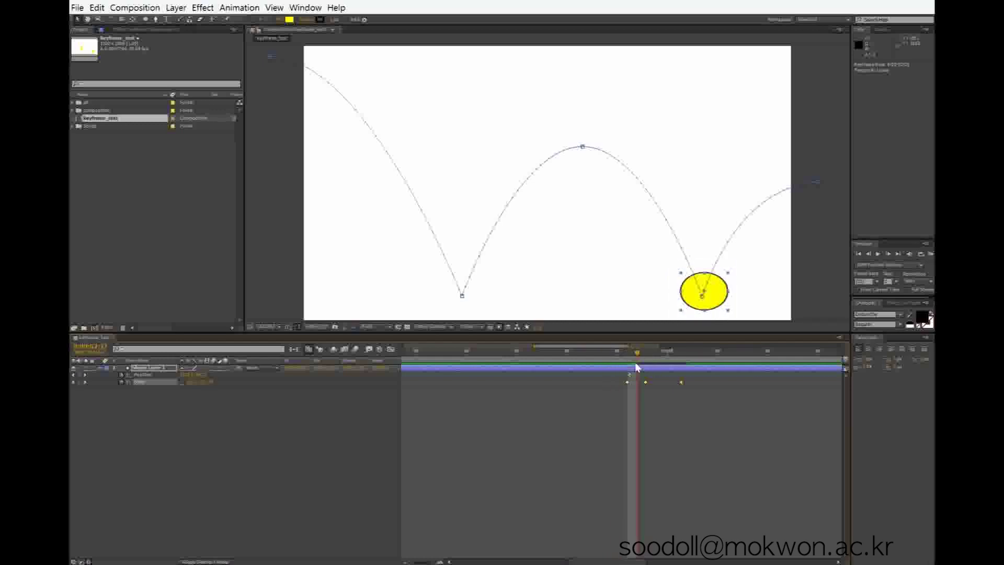
Step: Nudge the pasted squash keyframes slightly earlier and preview the full animation
scroll(680, 410, "up", 2)
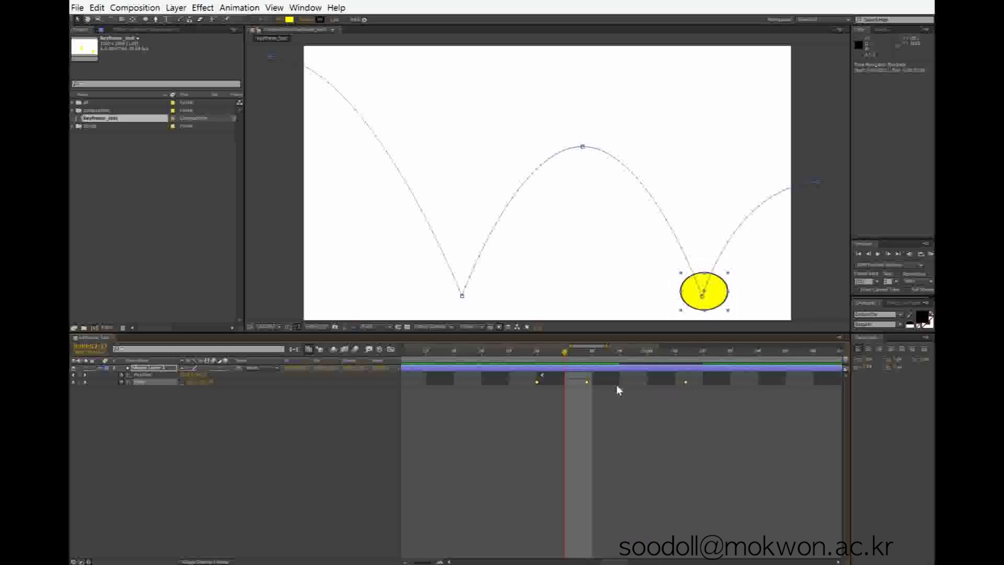
left_click_drag(586, 382, 734, 373)
key("minus")
key("minus")
key("minus")
key("minus")
key("minus")
key("minus")
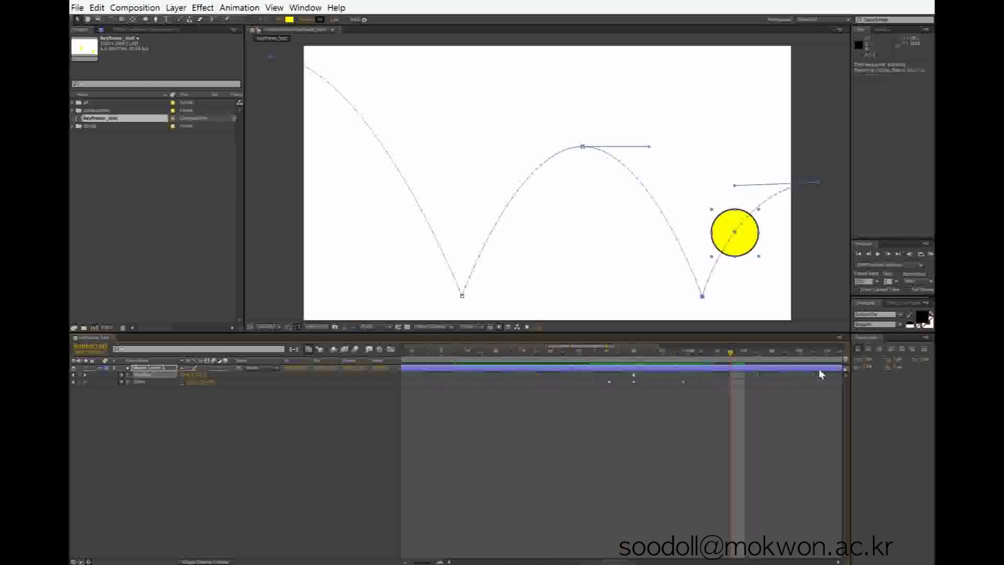
left_click(929, 256)
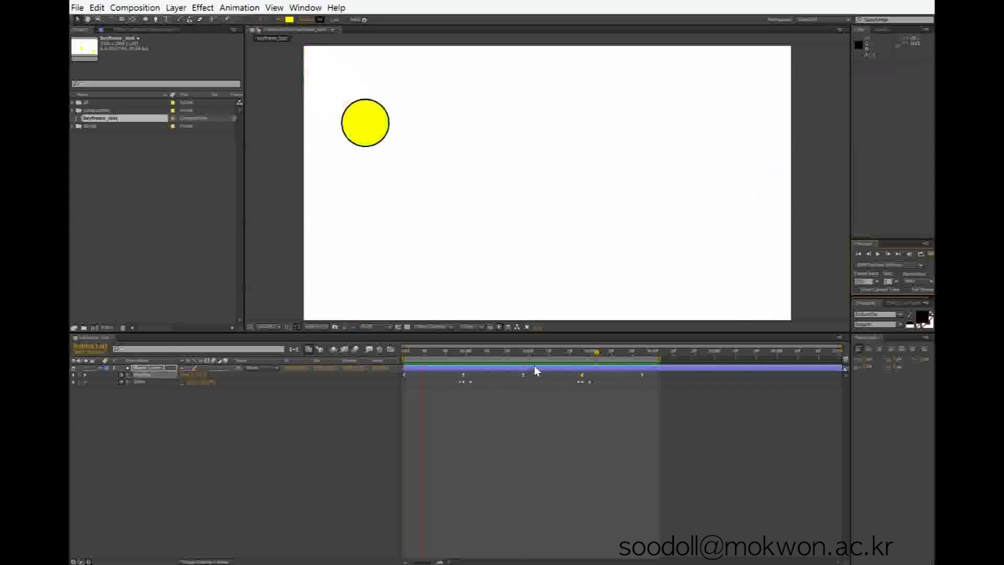
Step: Lengthen the tangent handles at the middle arc's peak, refine the curve into the end point, and preview
key("space")
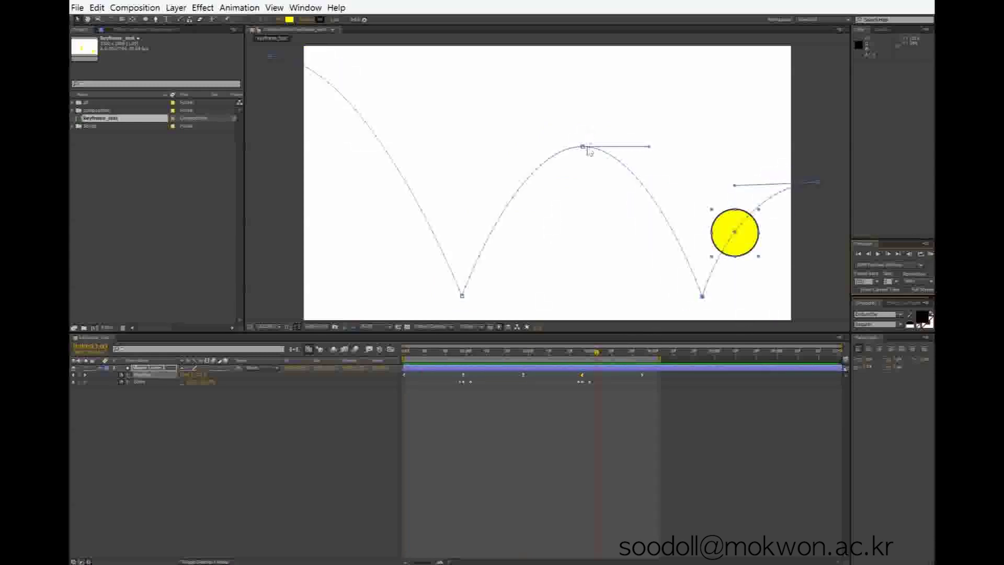
left_click(583, 148)
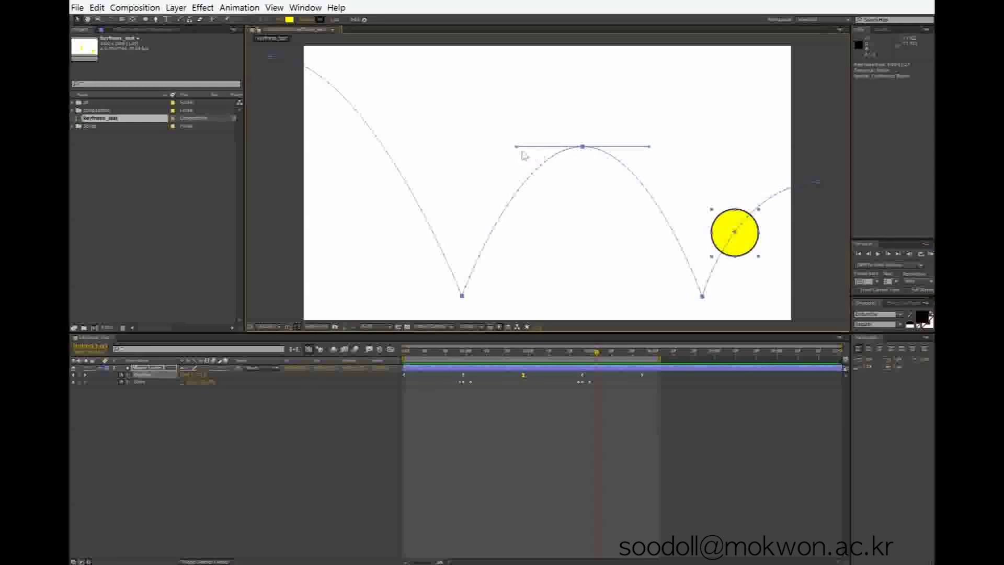
left_click_drag(516, 148, 497, 149)
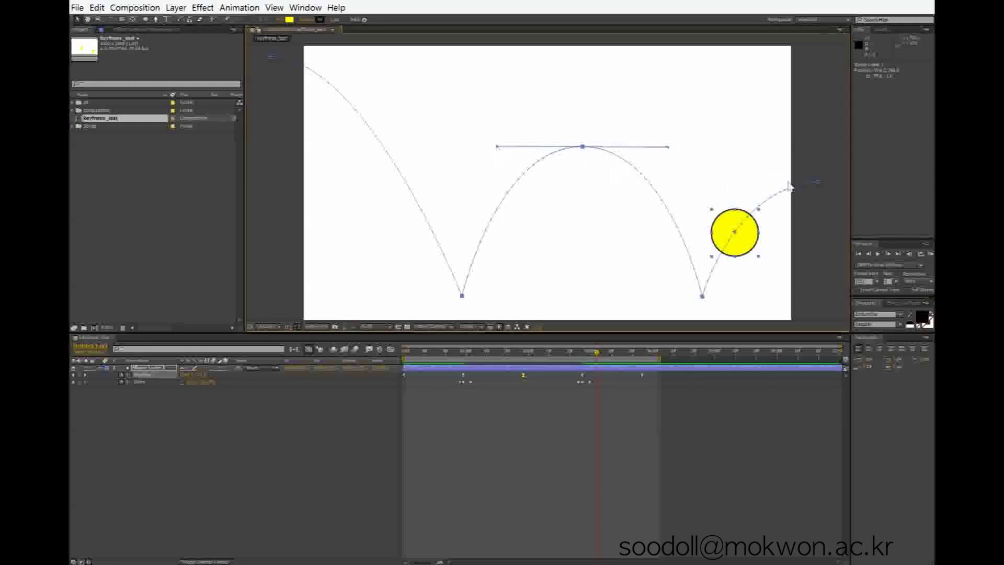
left_click(818, 183)
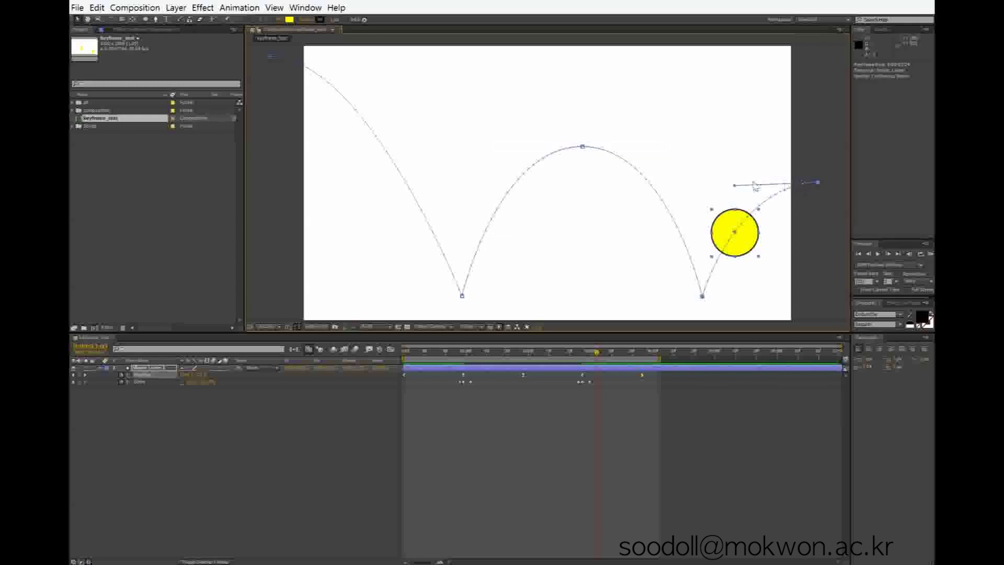
left_click_drag(735, 187, 733, 183)
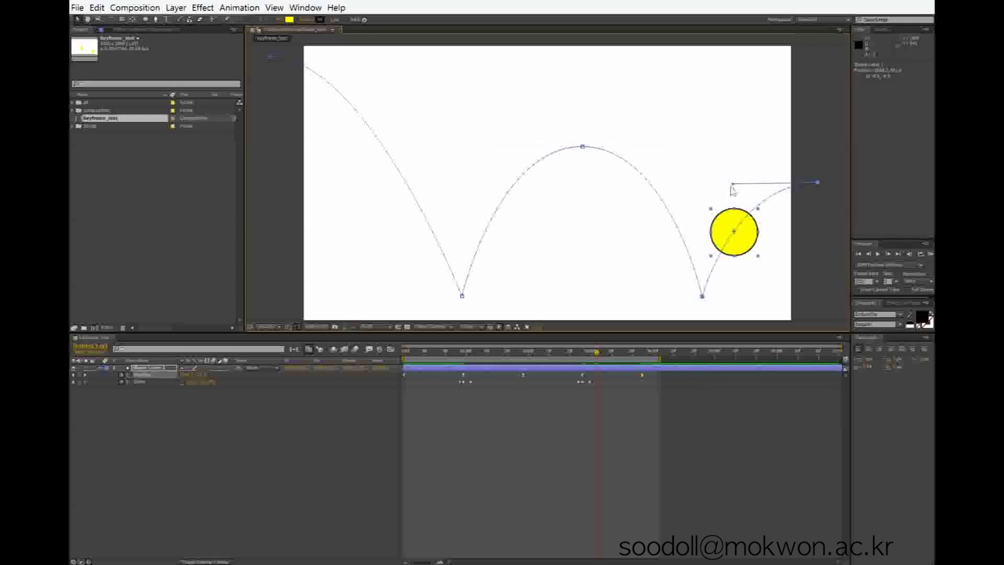
left_click(930, 255)
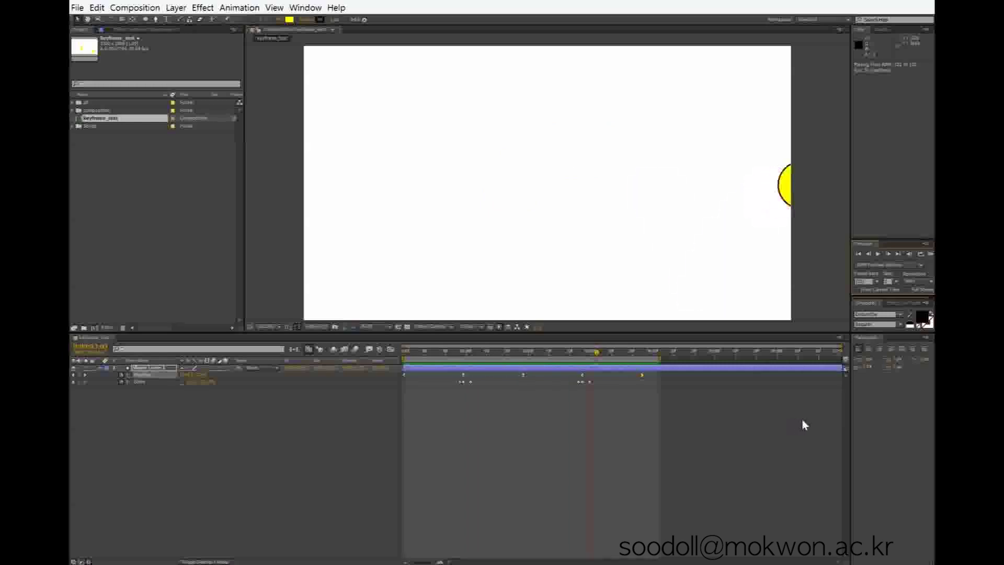
Step: Alt-drag the last keyframe left to compress the bounce keyframes, then preview
key("space")
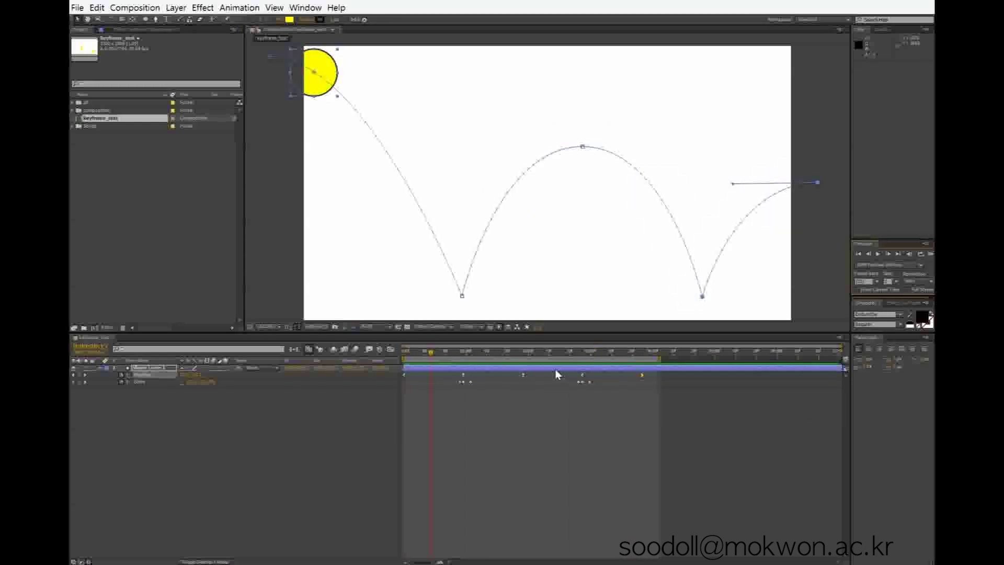
left_click(556, 370)
left_click_drag(374, 372, 357, 372)
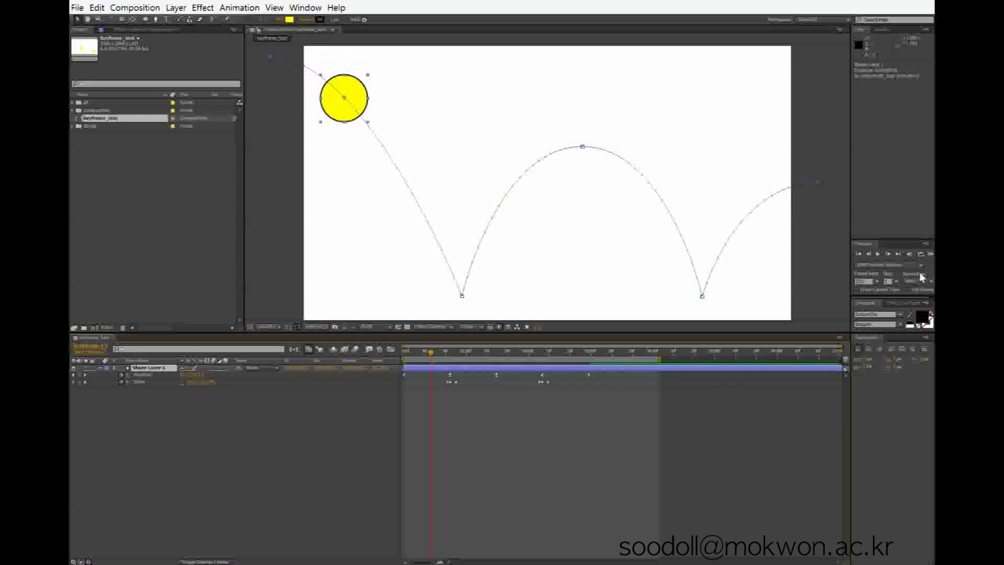
left_click(931, 255)
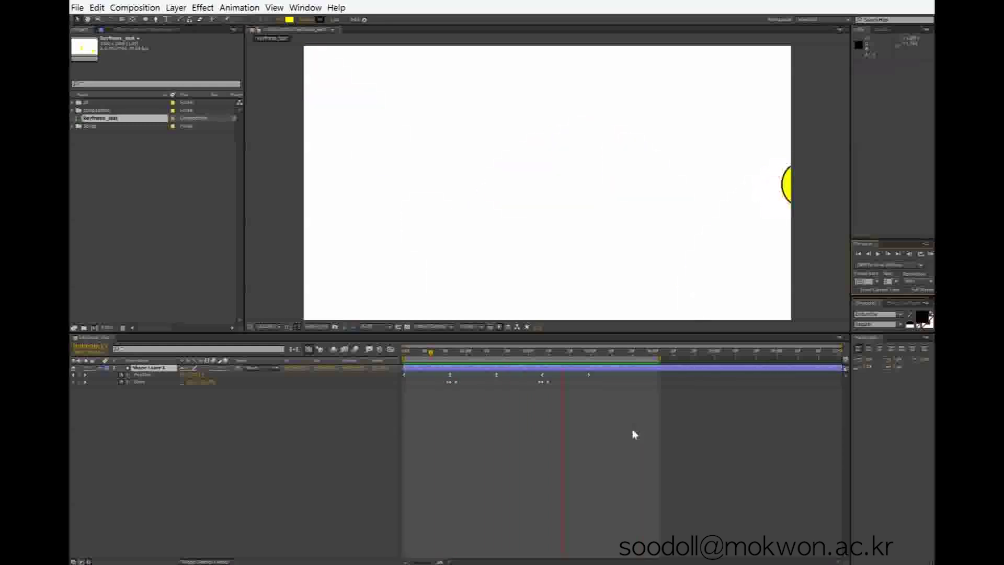
Step: Scrub through the faster bounce and play it back to check the motion
key("space")
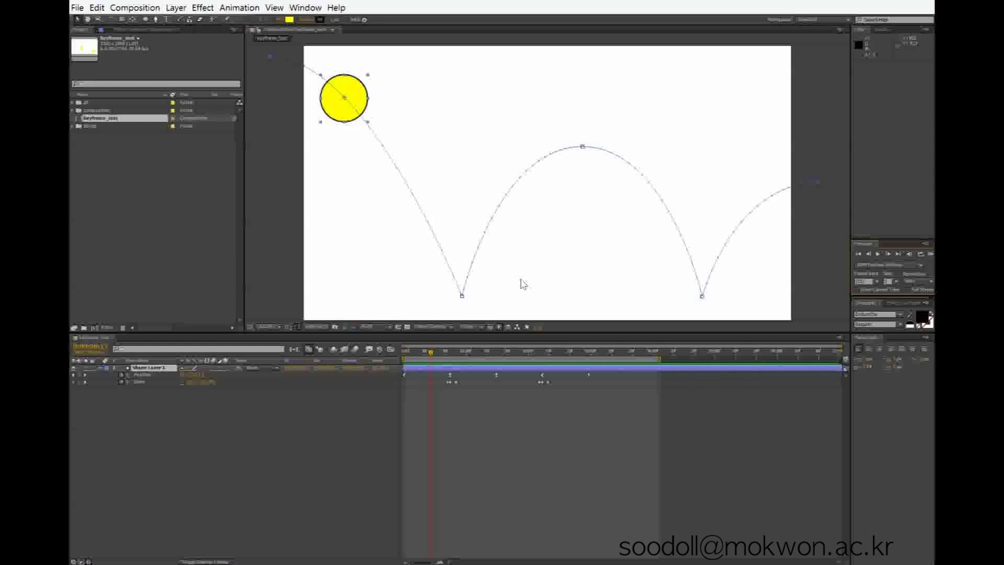
left_click_drag(434, 350, 579, 351)
key("space")
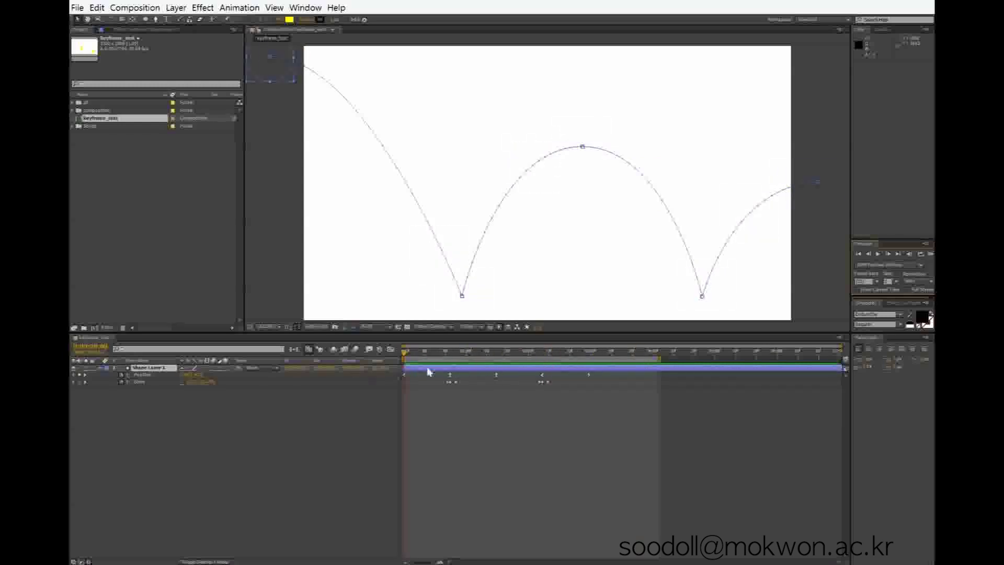
Step: Pre-compose Shape Layer 1 via Layer > Pre-compose into a new comp named ball_bouncing
key("space")
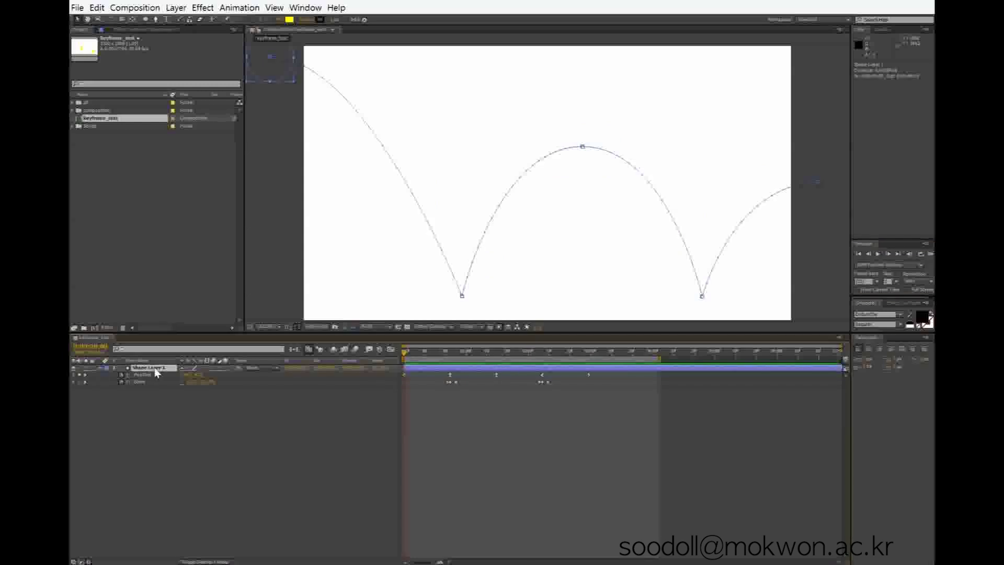
left_click(204, 472)
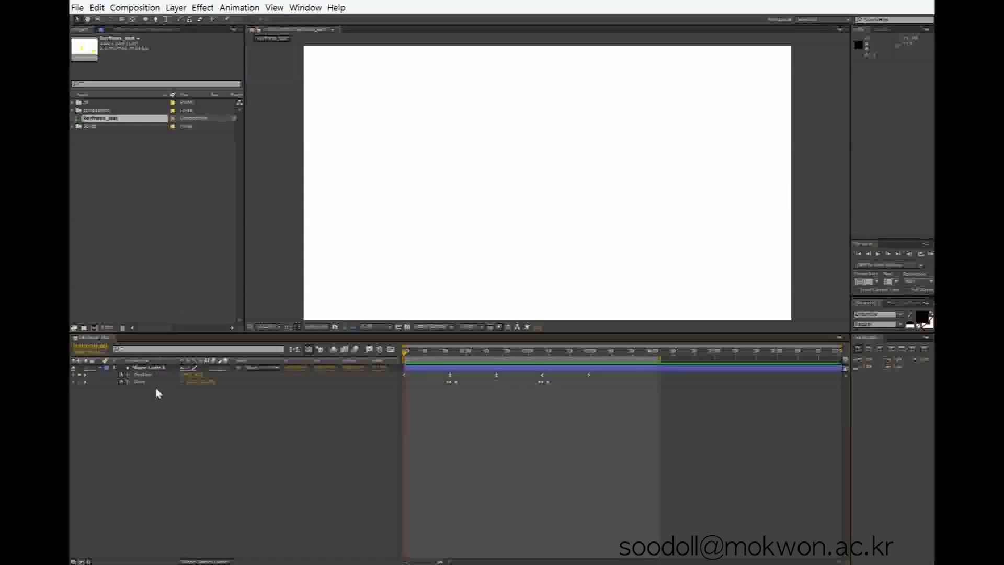
left_click(155, 368)
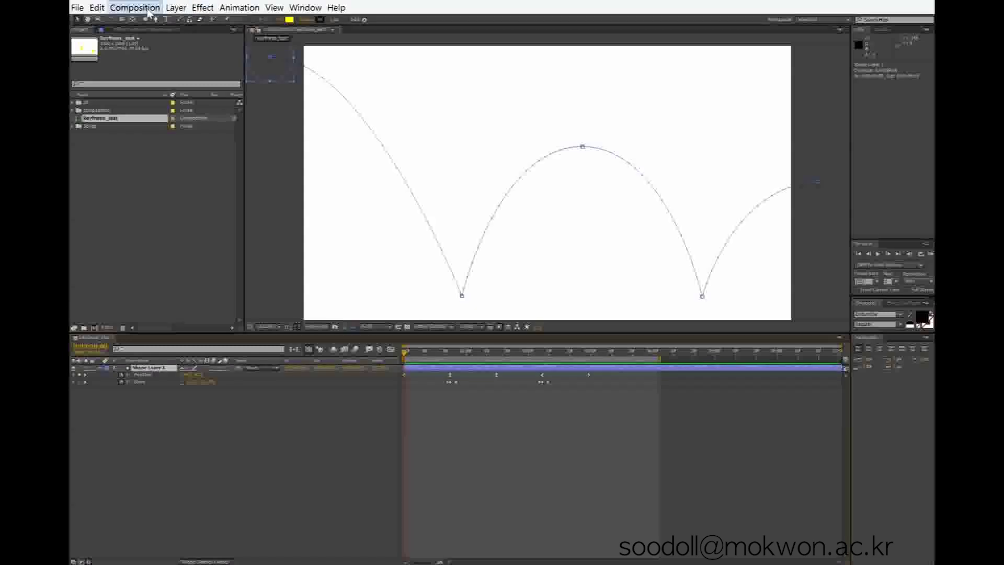
left_click(149, 7)
mouse_move(176, 7)
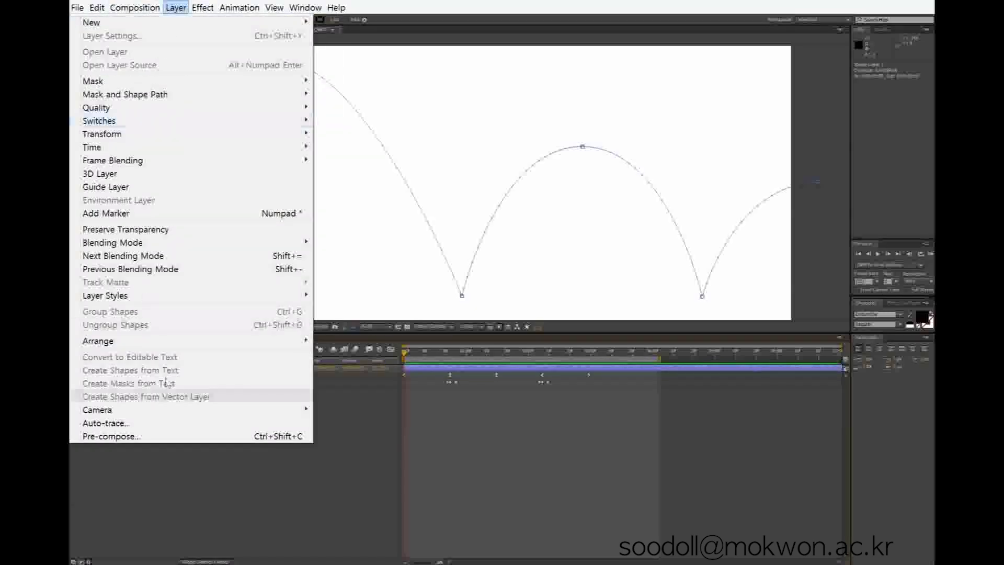
left_click(190, 438)
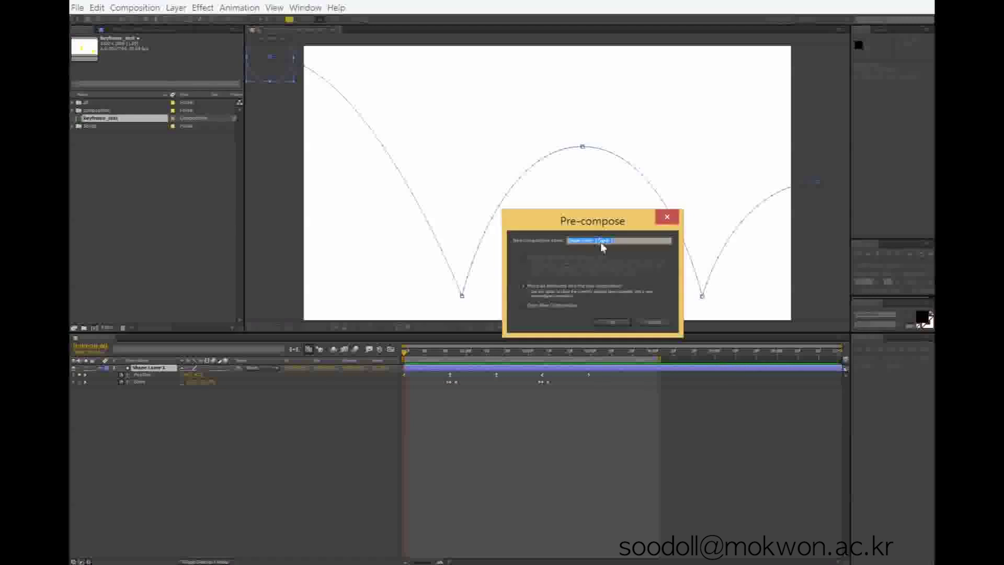
type("ball_bouncing")
key("Return")
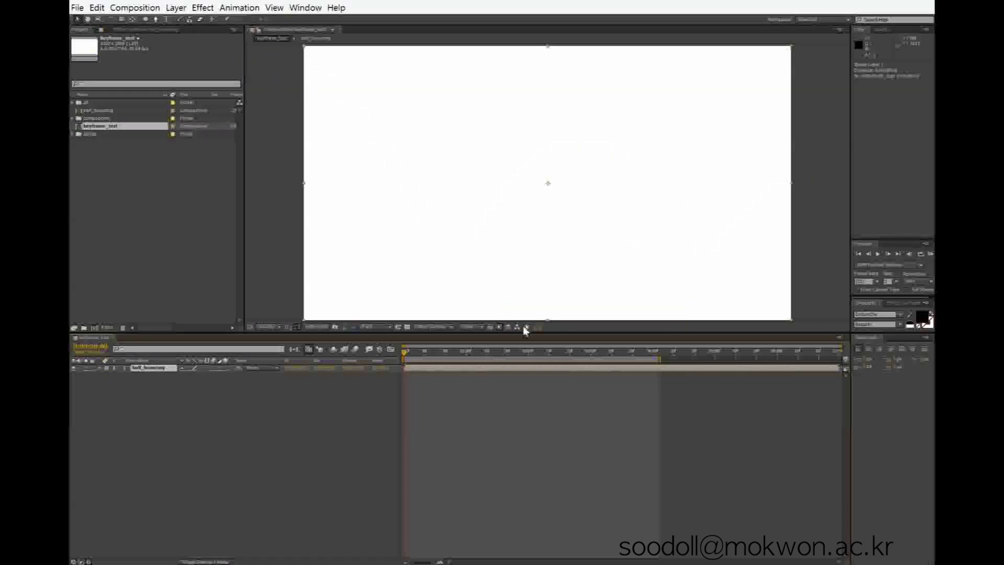
Step: Expand the ball_bouncing layer and set a starting Position keyframe
mouse_move(420, 358)
left_mouse_down()
mouse_move(574, 359)
mouse_move(404, 358)
left_mouse_up()
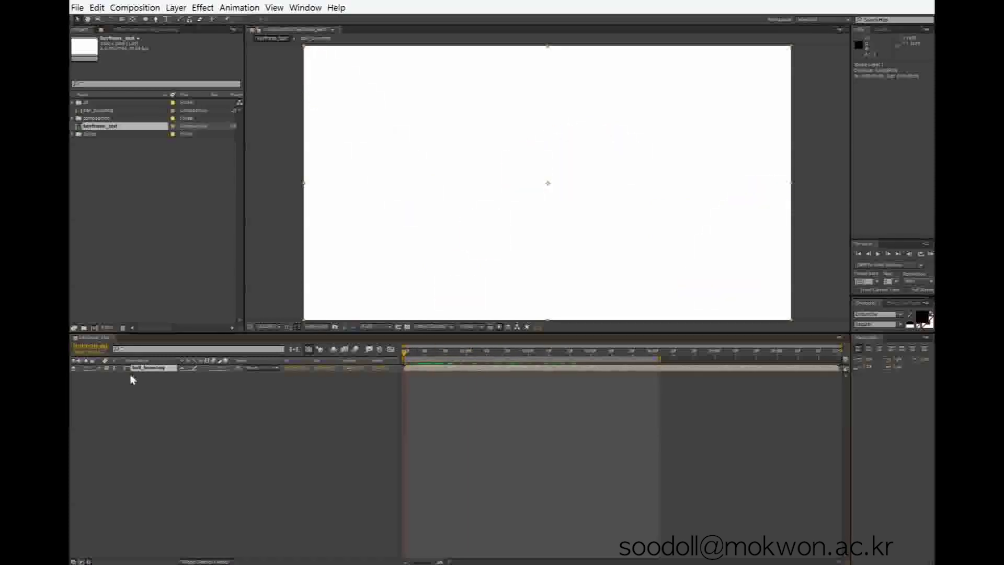
left_click(98, 368)
left_click(120, 374)
Step: At a later frame, drag the ball_bouncing layer up and right so the animation shifts
left_click_drag(406, 357, 434, 357)
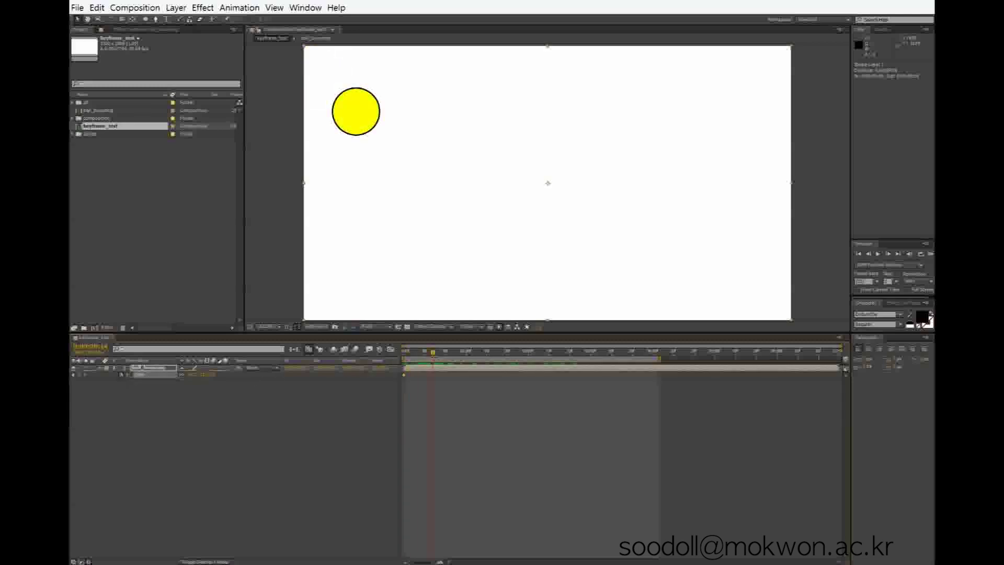
left_click_drag(434, 357, 586, 353)
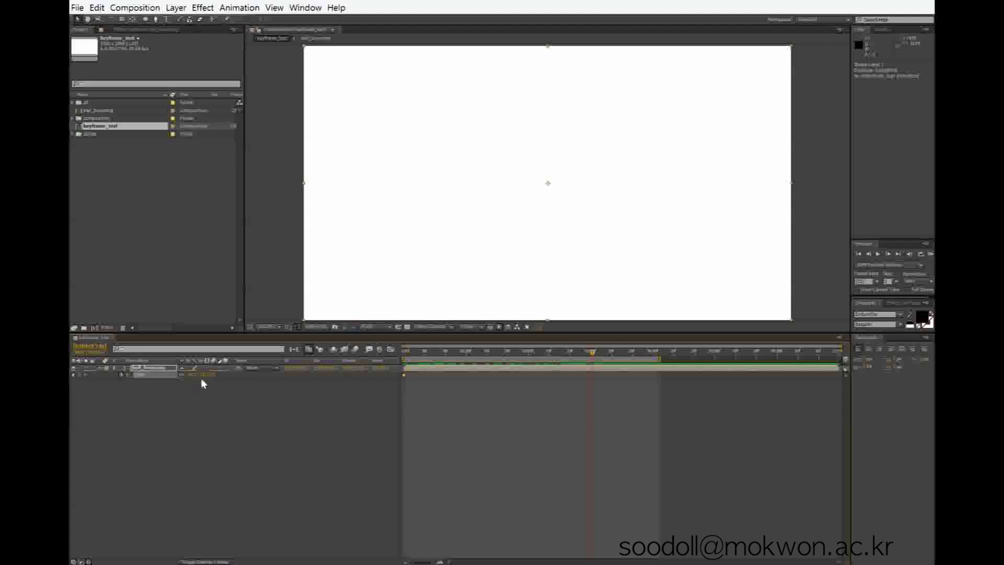
left_click_drag(261, 379, 261, 379)
left_click_drag(506, 361, 402, 370)
left_click_drag(582, 261, 582, 212)
left_click_drag(407, 354, 570, 371)
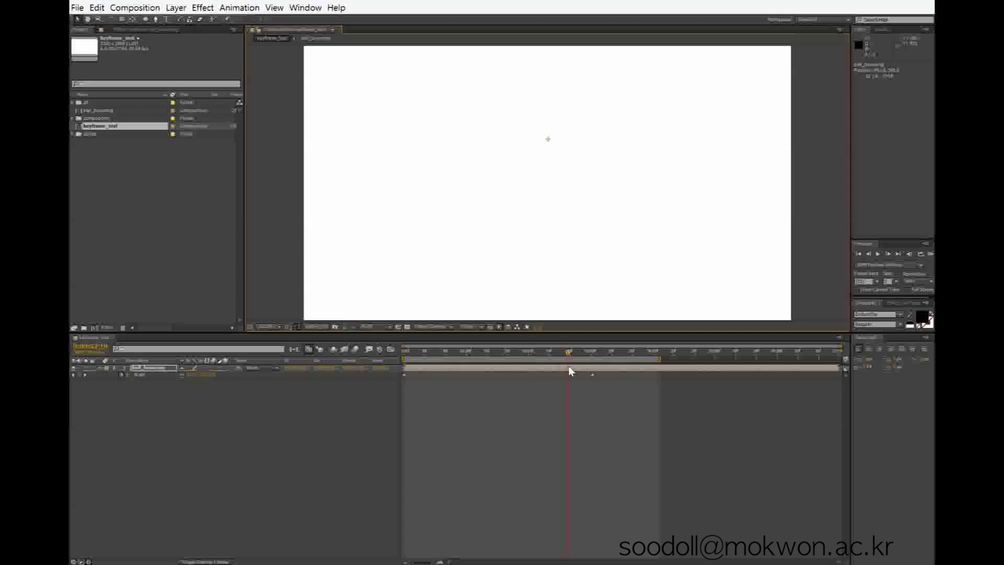
Step: From the start of the timeline, scale down the ball_bouncing layer and preview it
key("Home")
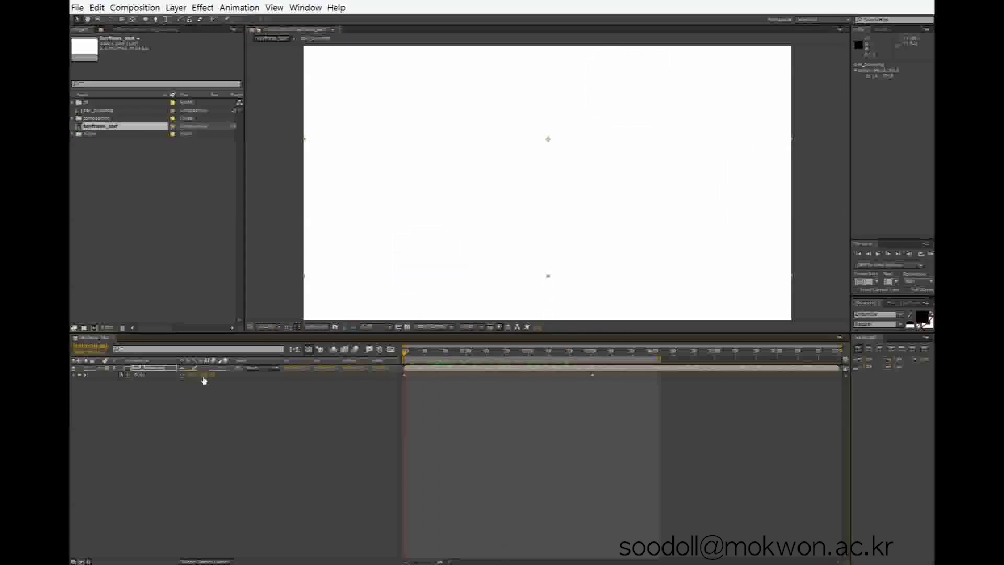
left_click_drag(205, 380, 200, 380)
left_click(931, 254)
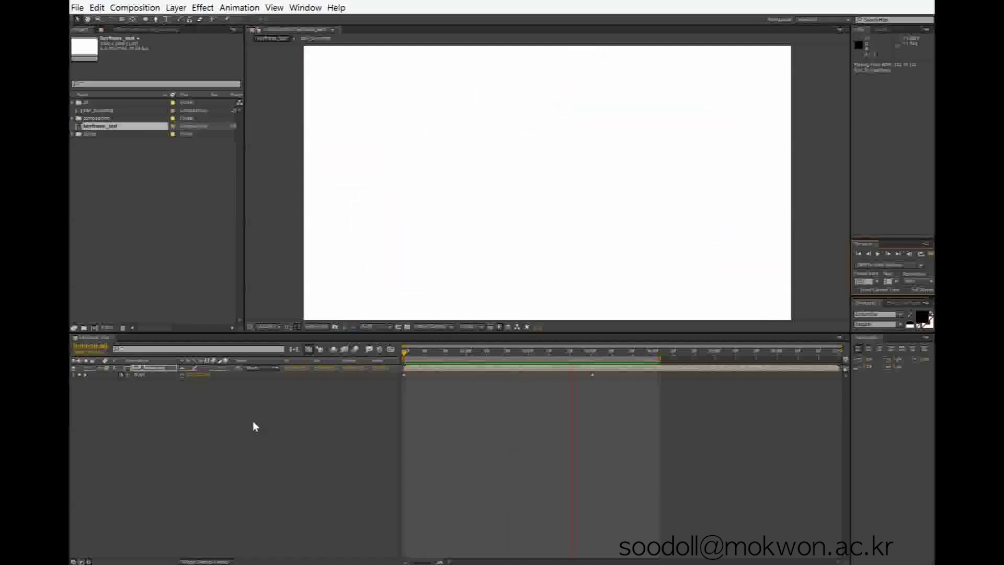
key("space")
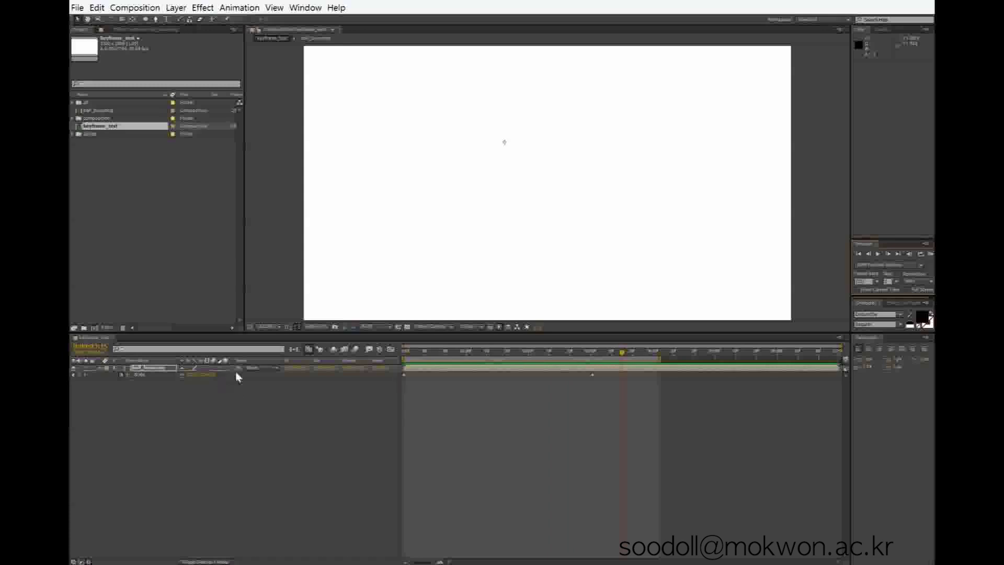
Step: Move the shrunken layer down and left, then preview the adjusted animation
left_click(74, 375)
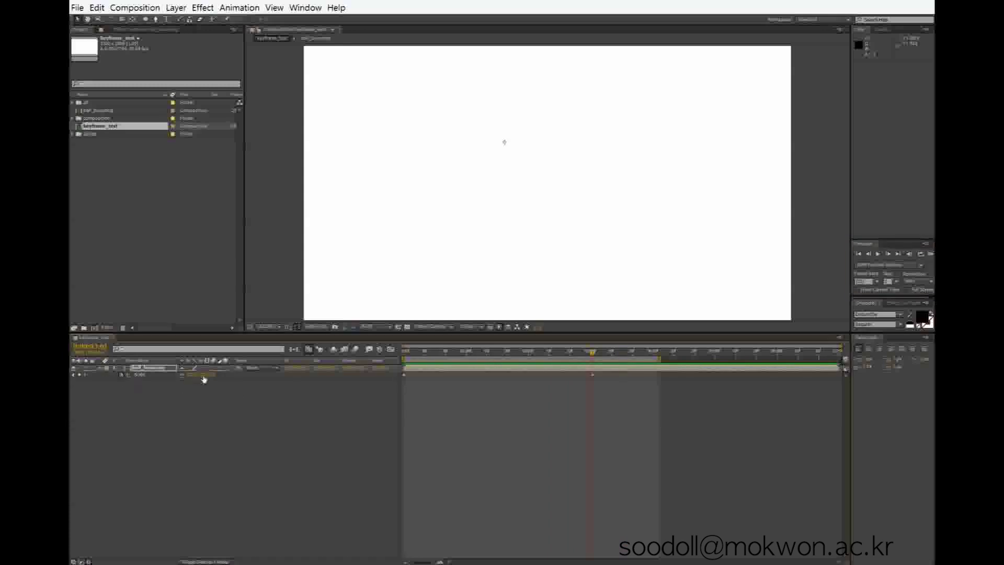
left_click(203, 376)
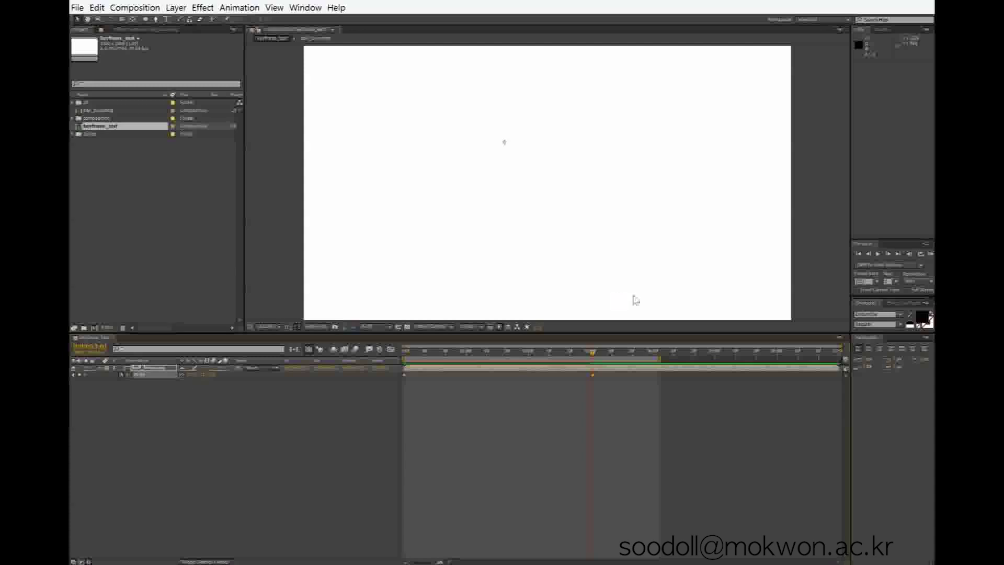
left_click(539, 350)
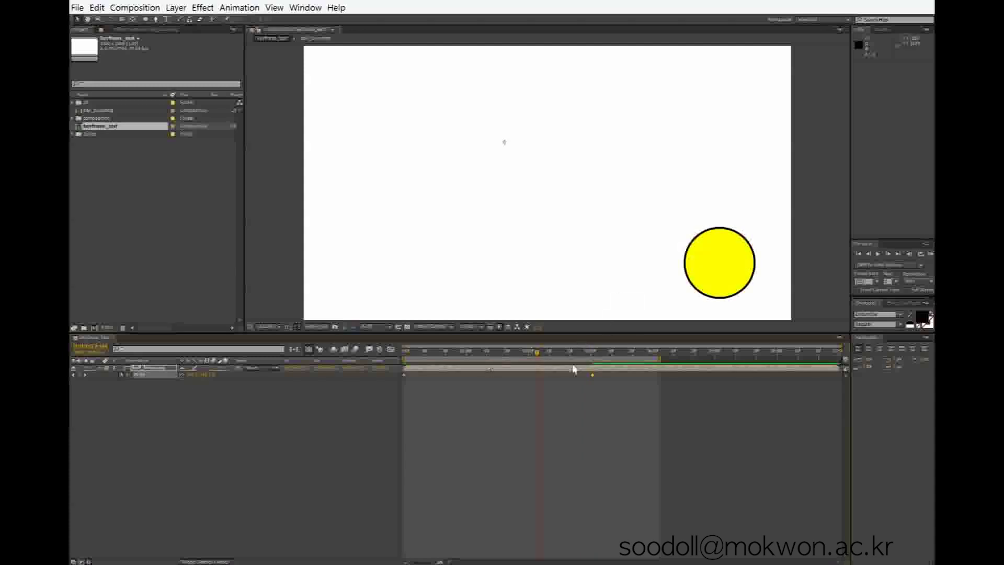
left_click_drag(538, 354, 357, 350)
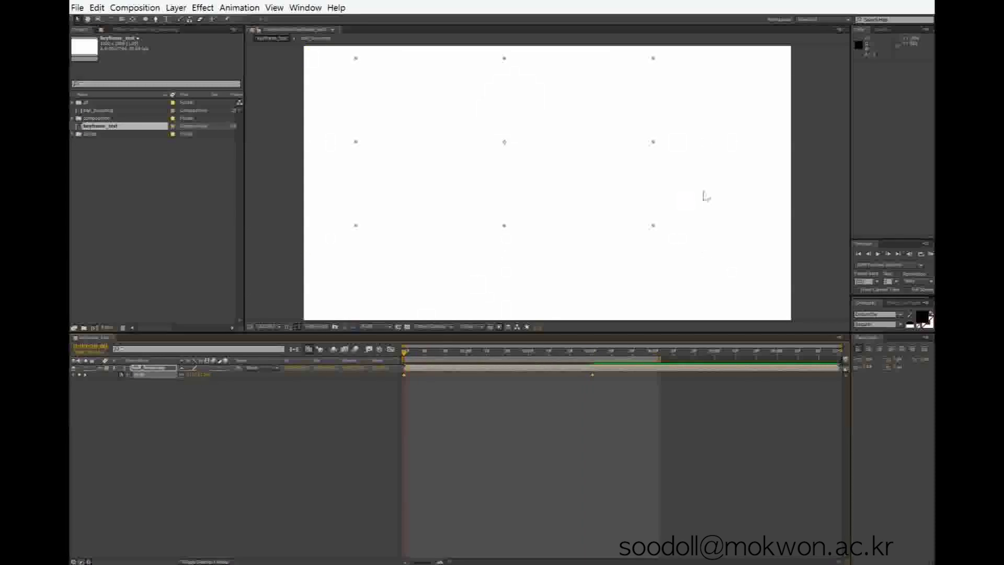
left_click_drag(641, 195, 591, 210)
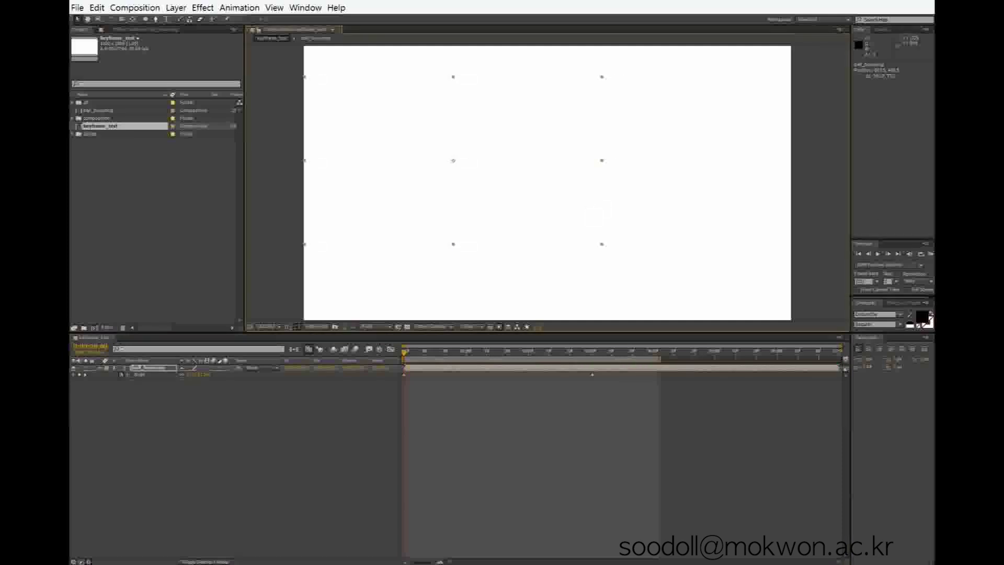
left_click(931, 254)
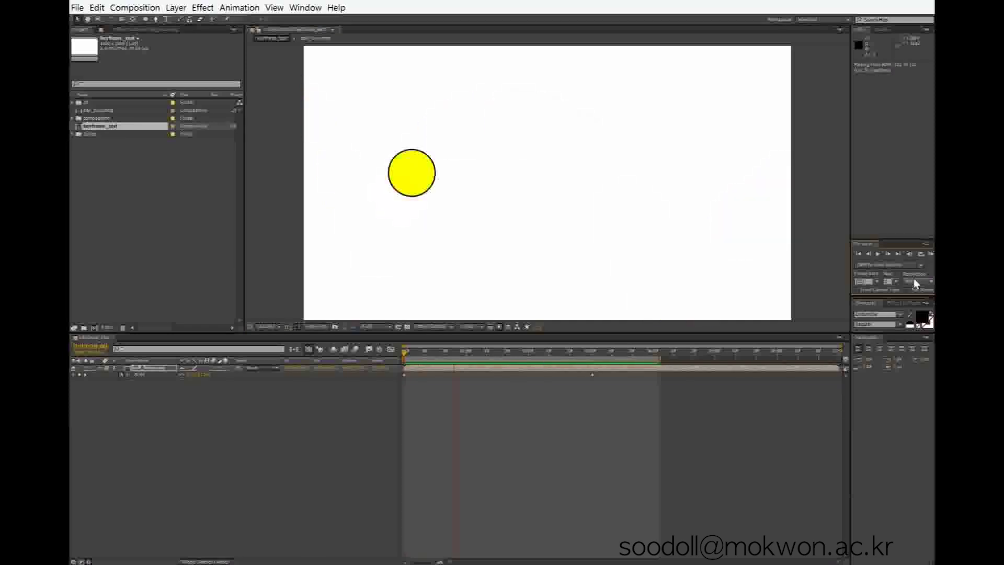
key("space")
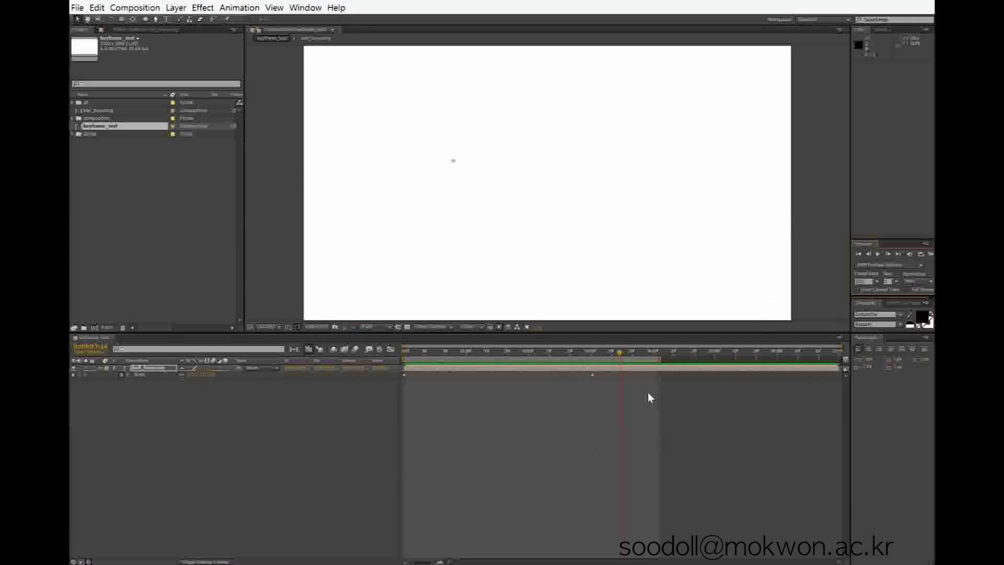
left_click(203, 8)
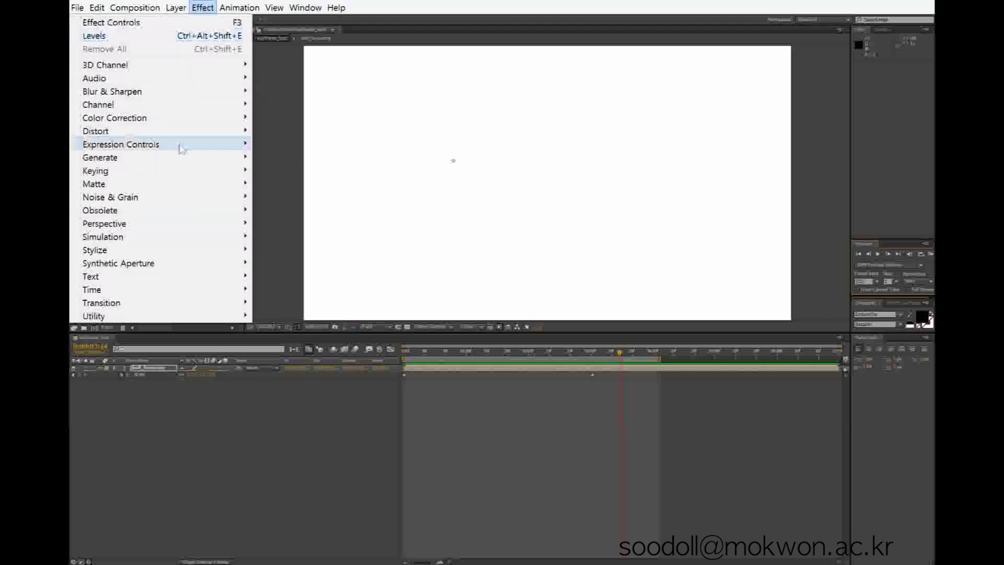
left_click(795, 428)
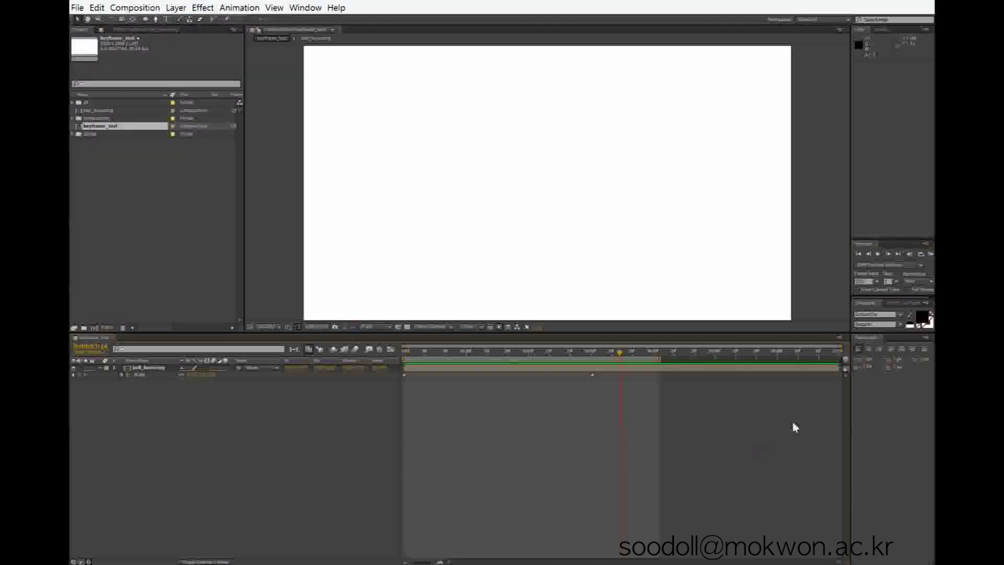